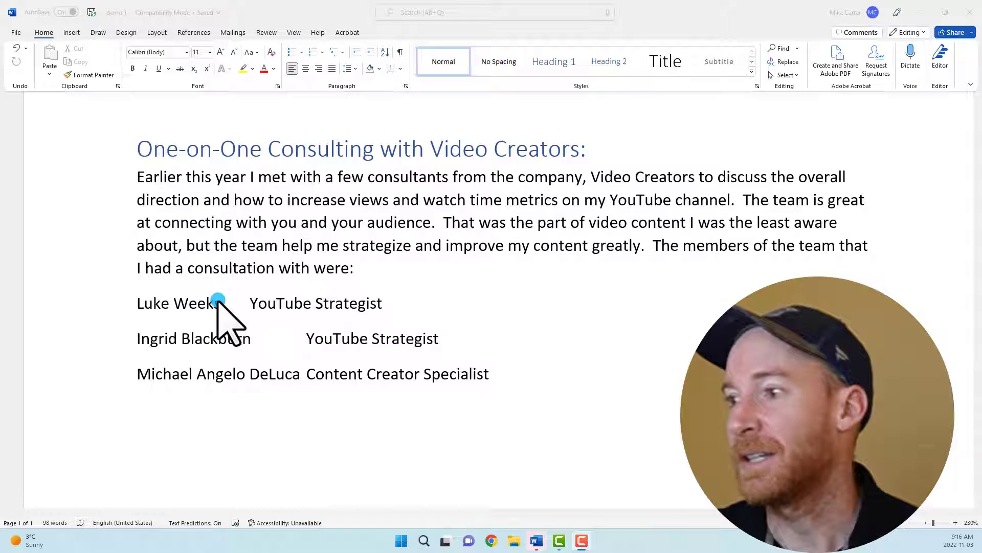
# Step: Turn on the Ruler from the View tab, then go back to the Home tab
pyautogui.click(294, 34)
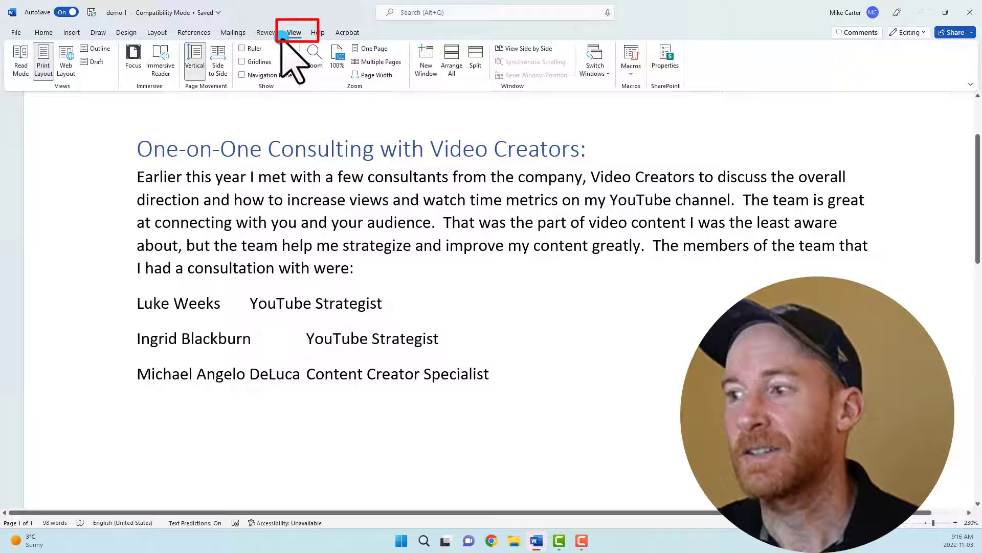
pyautogui.click(255, 48)
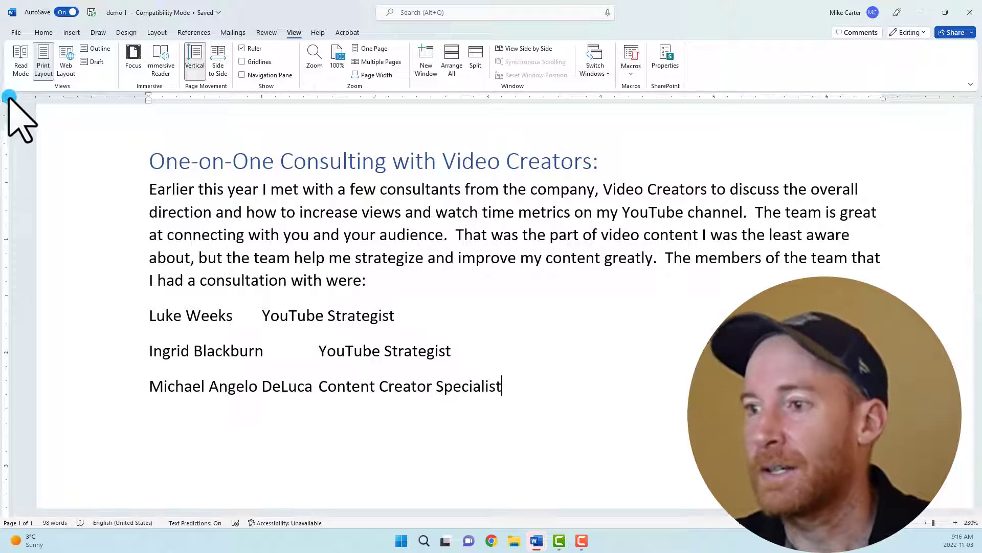
pyautogui.click(51, 33)
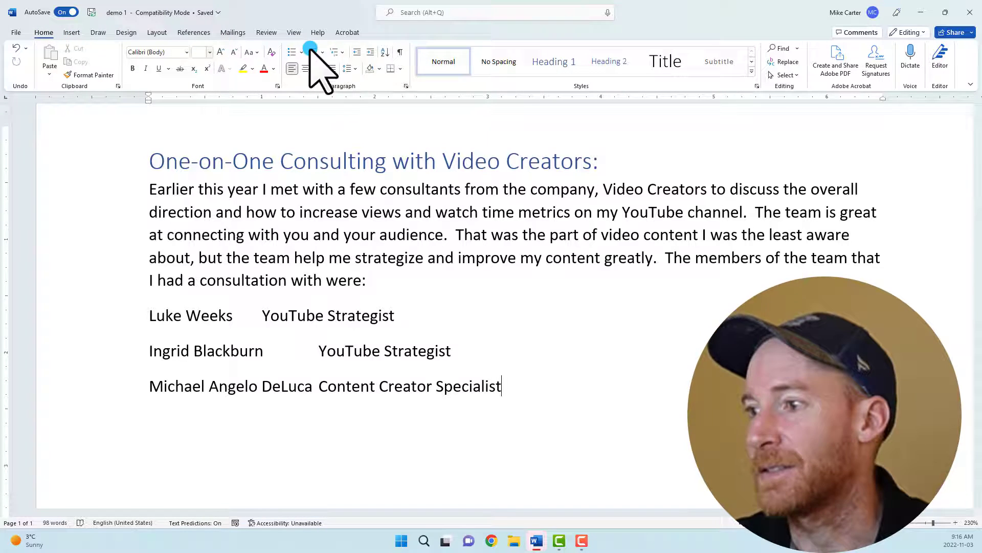
# Step: Turn on Show/Hide ¶ and point out the tab marks before each consultant's job title
pyautogui.click(400, 51)
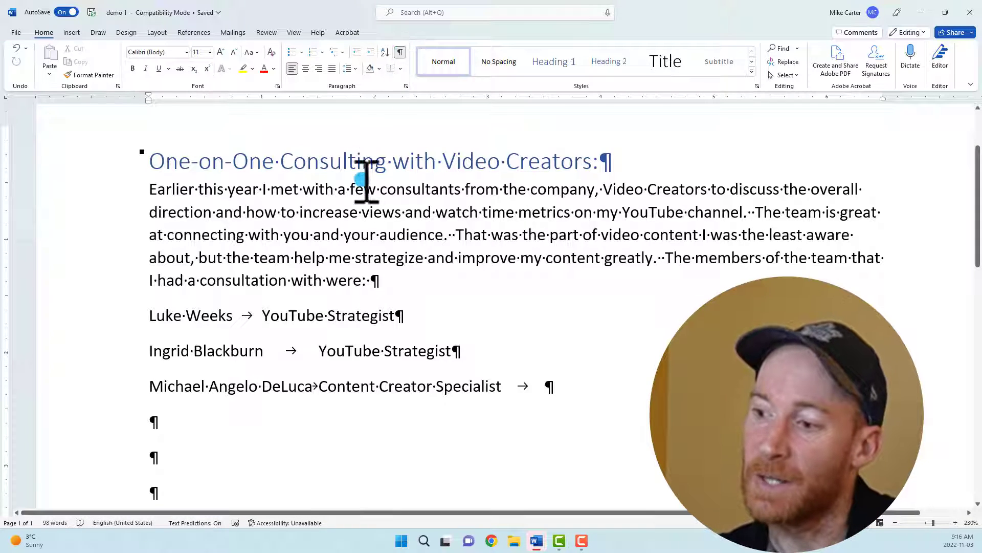
pyautogui.click(311, 345)
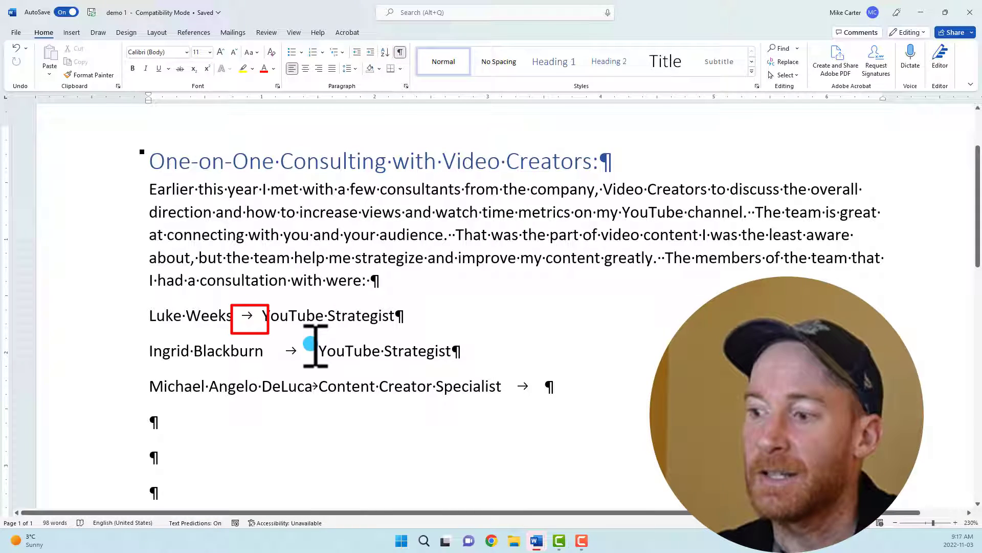
pyautogui.click(263, 315)
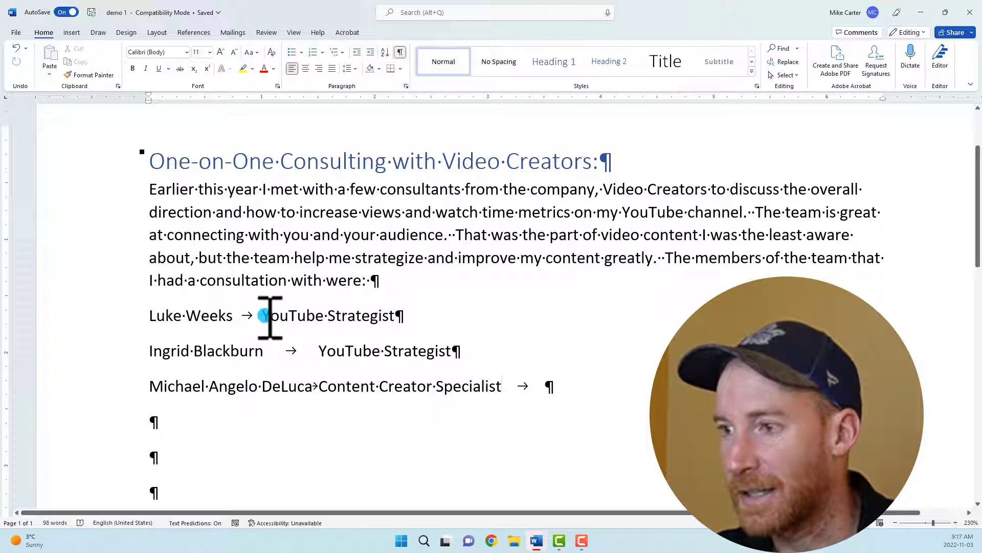
pyautogui.click(320, 358)
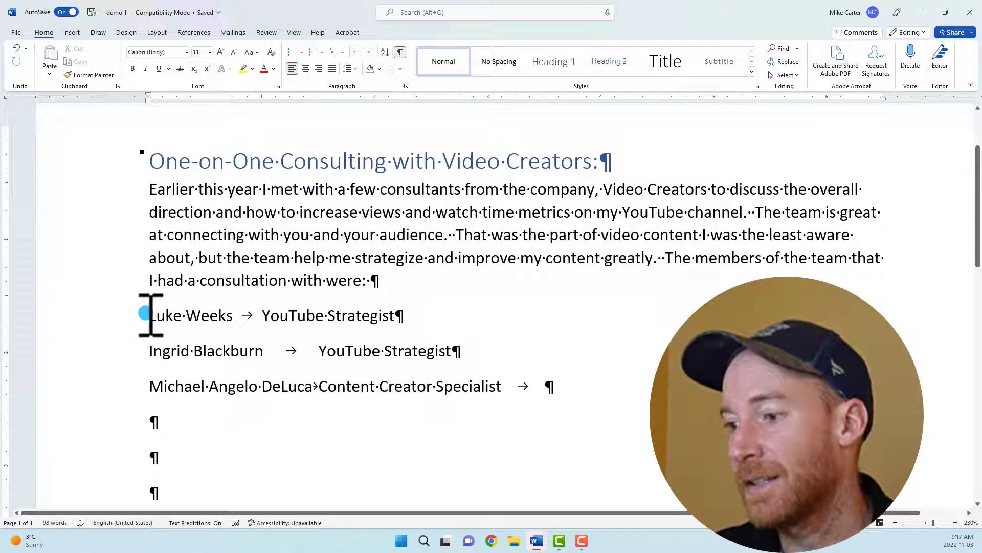
# Step: Select the three team-member lines and add a left tab stop near 2 inches
pyautogui.moveTo(148, 313); pyautogui.dragTo(525, 389)
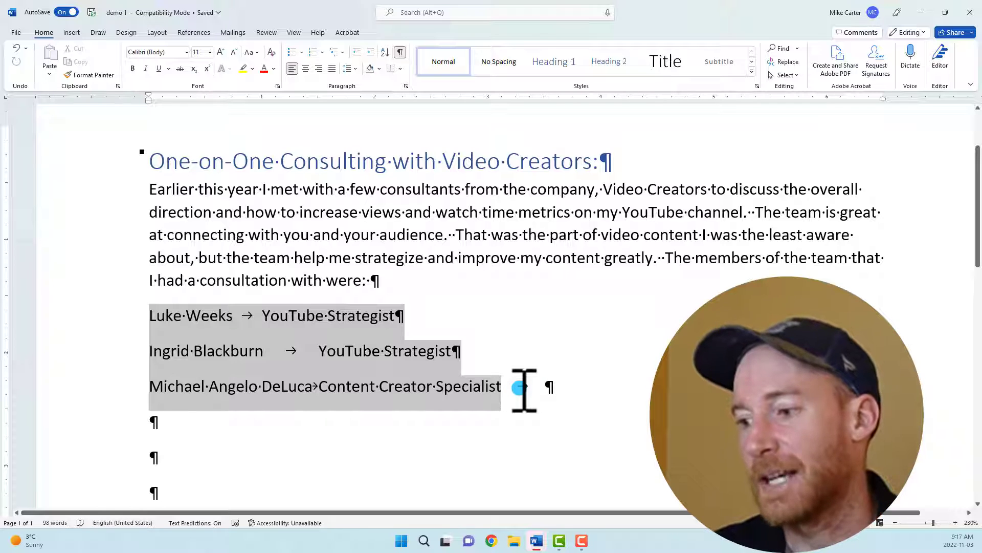
pyautogui.moveTo(525, 389); pyautogui.dragTo(524, 389)
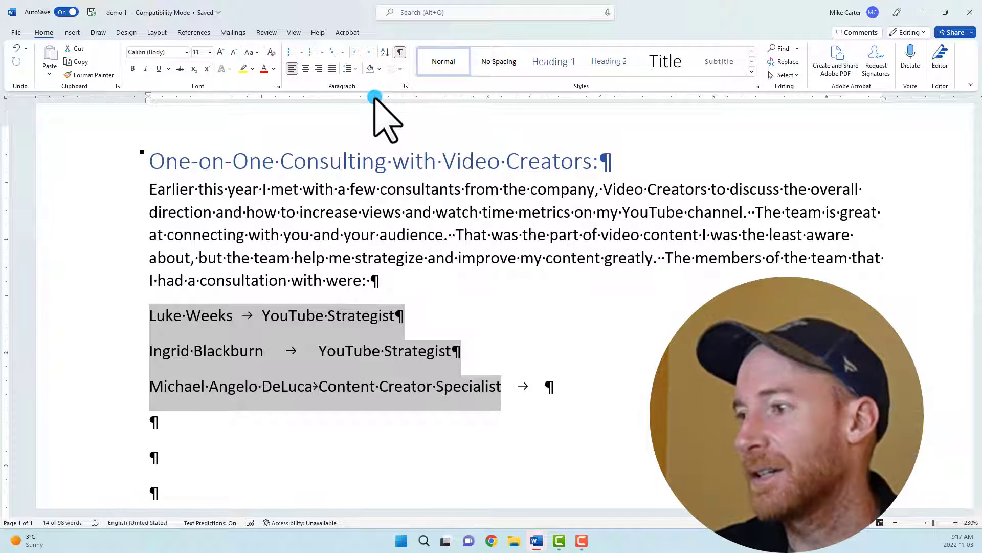
pyautogui.click(375, 96)
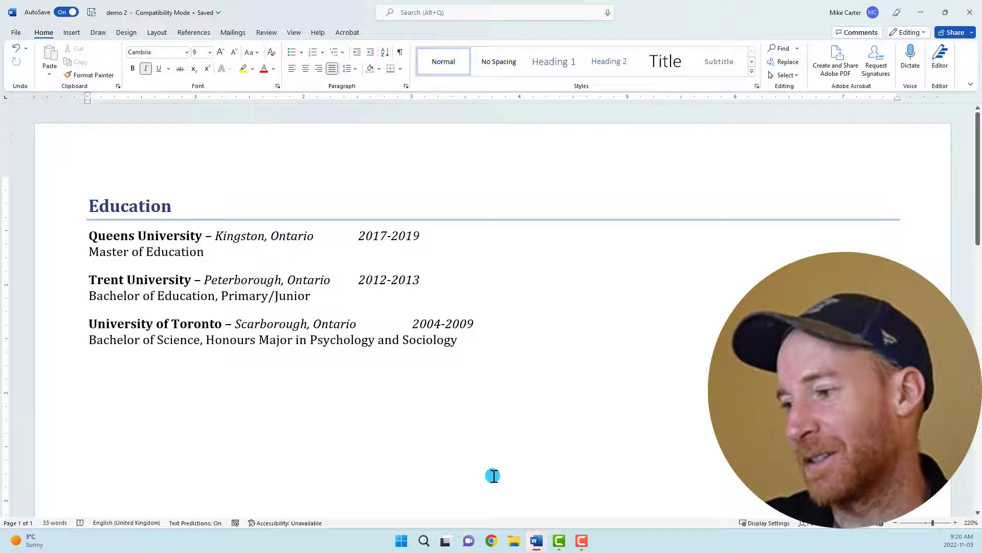
# Step: With formatting marks shown, select the Education entries and set a tab stop near 6.6 inches
pyautogui.click(399, 54)
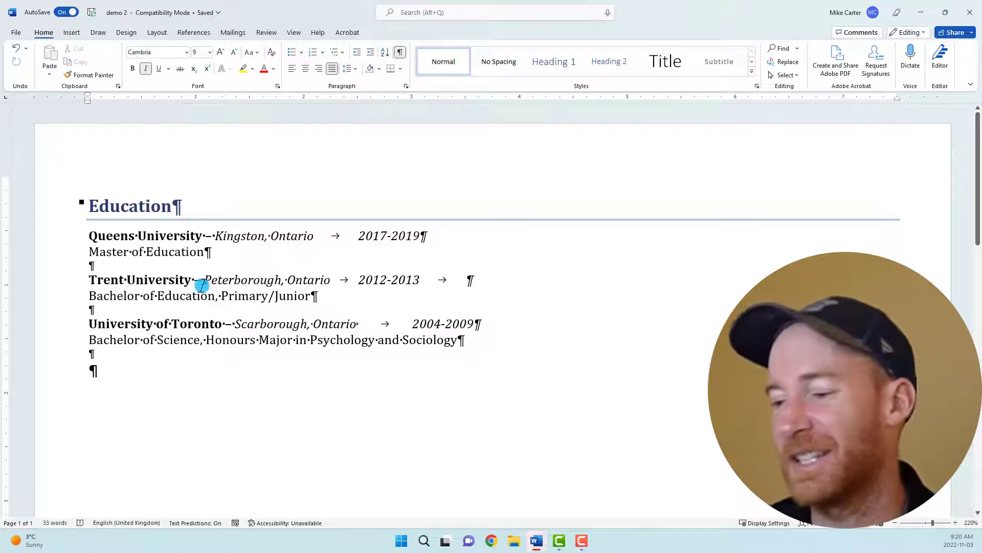
pyautogui.moveTo(91, 236); pyautogui.dragTo(462, 353)
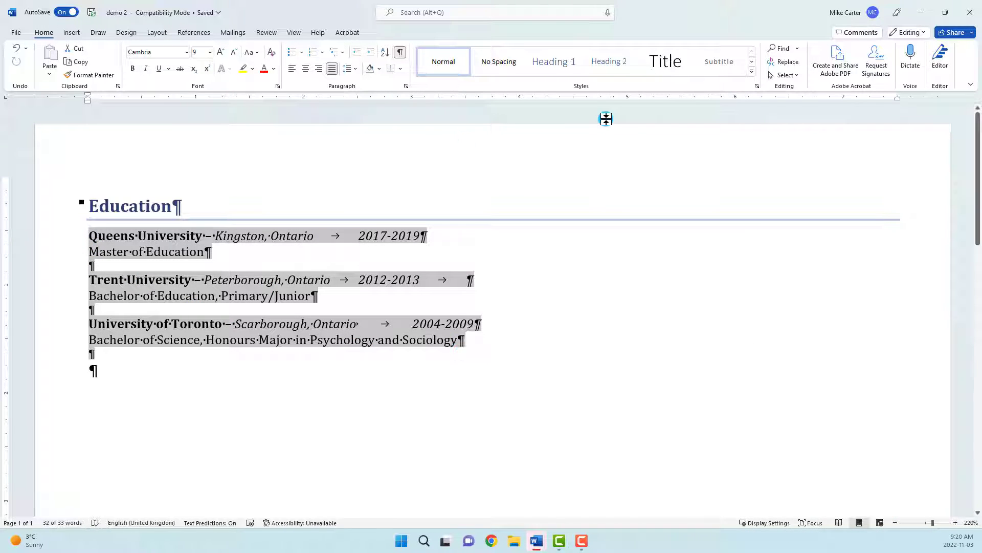
pyautogui.click(786, 97)
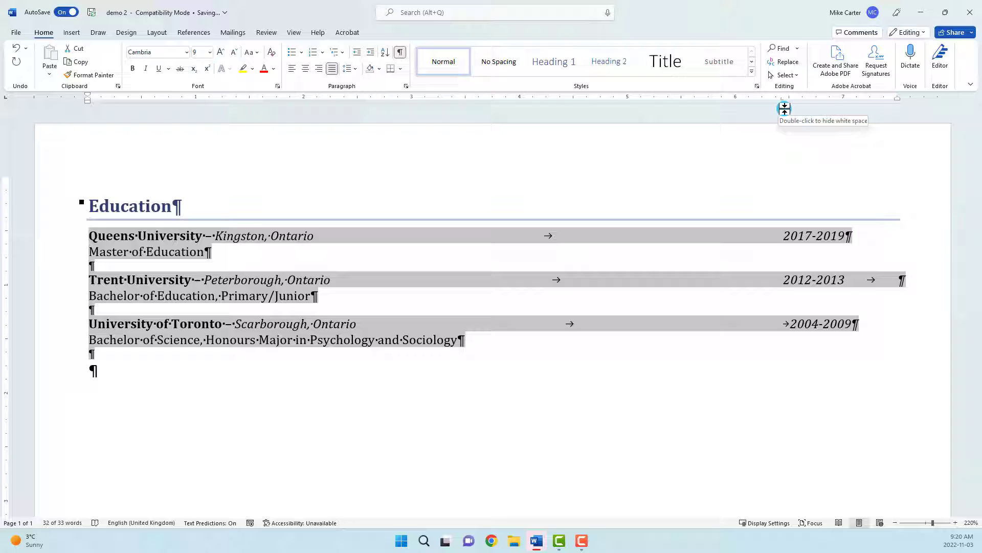
pyautogui.click(822, 305)
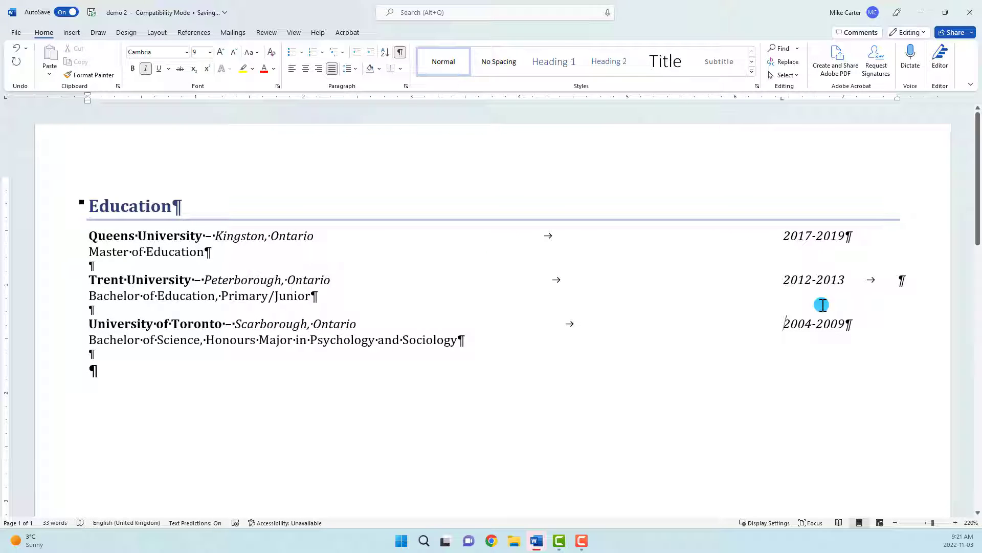
pyautogui.click(784, 249)
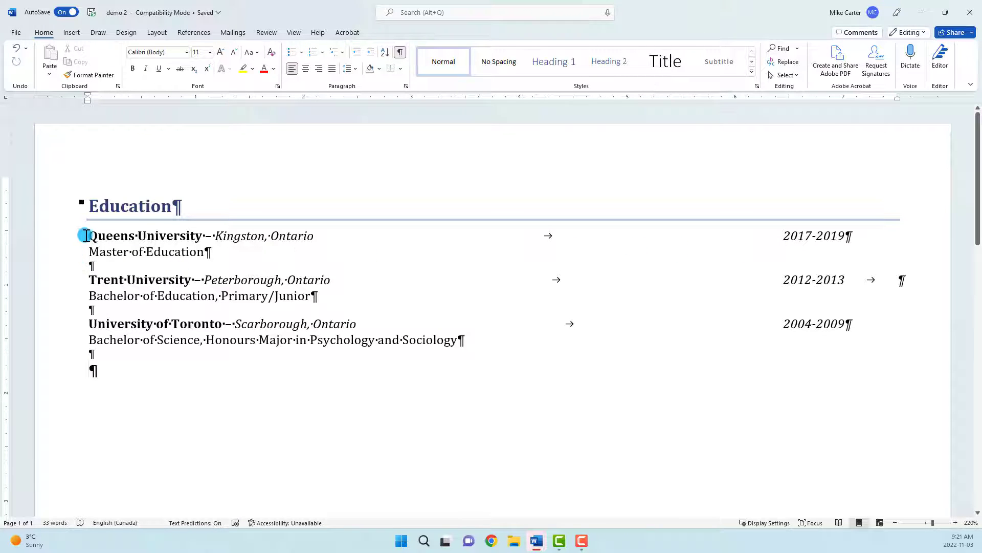
# Step: Select the Education lines and drag their dates' tab stop slightly left on the ruler
pyautogui.moveTo(88, 233); pyautogui.dragTo(850, 336)
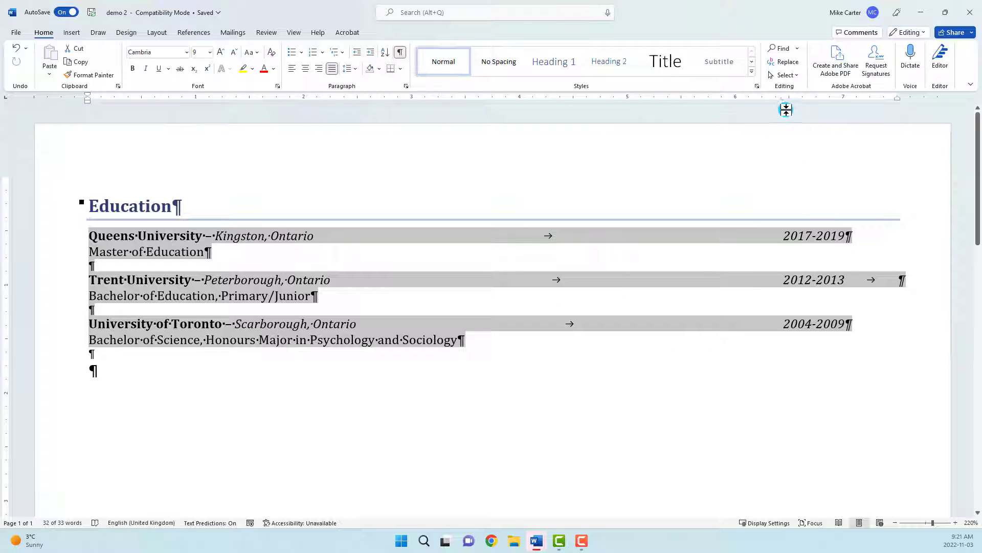
pyautogui.moveTo(783, 100); pyautogui.dragTo(824, 102)
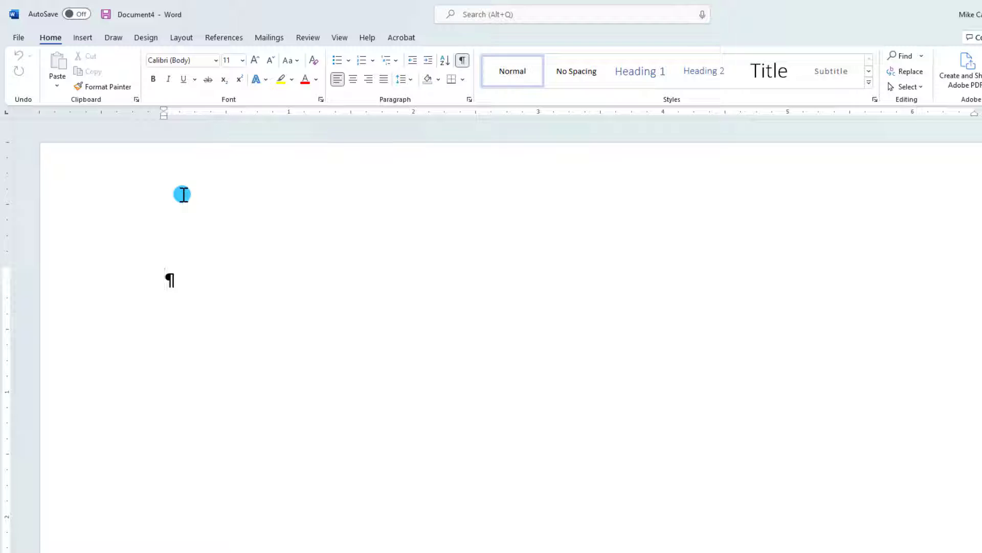
# Step: Place left, center (~2"), right (~3.5"), decimal (~4.75") and bar (~5.75") tab stops on the ruler
pyautogui.click(211, 112)
pyautogui.click(6, 113)
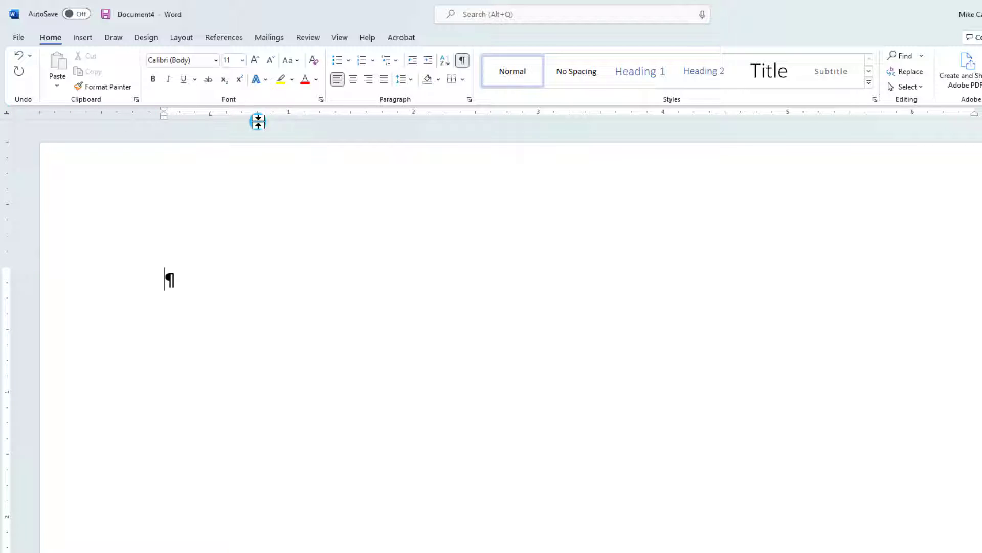
pyautogui.click(420, 113)
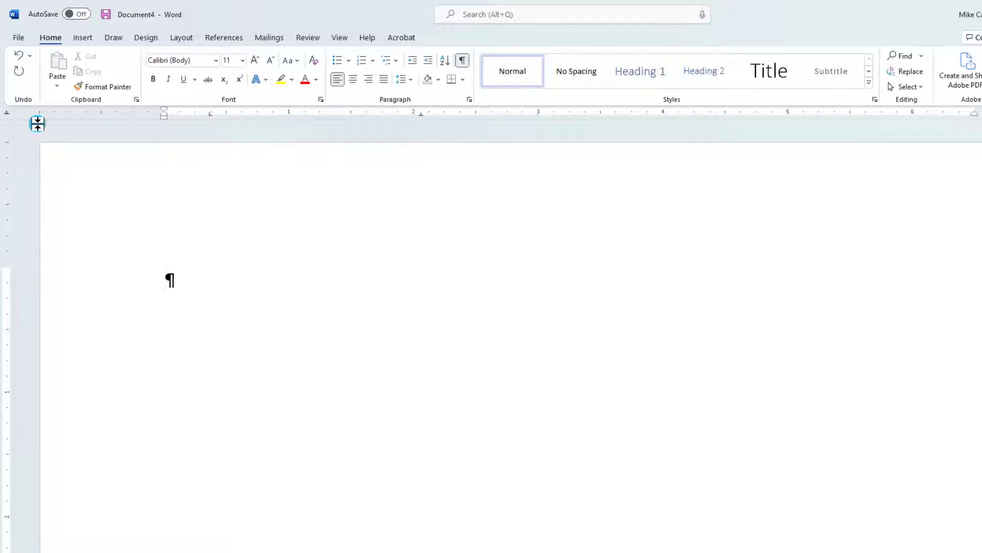
pyautogui.click(7, 113)
pyautogui.click(592, 113)
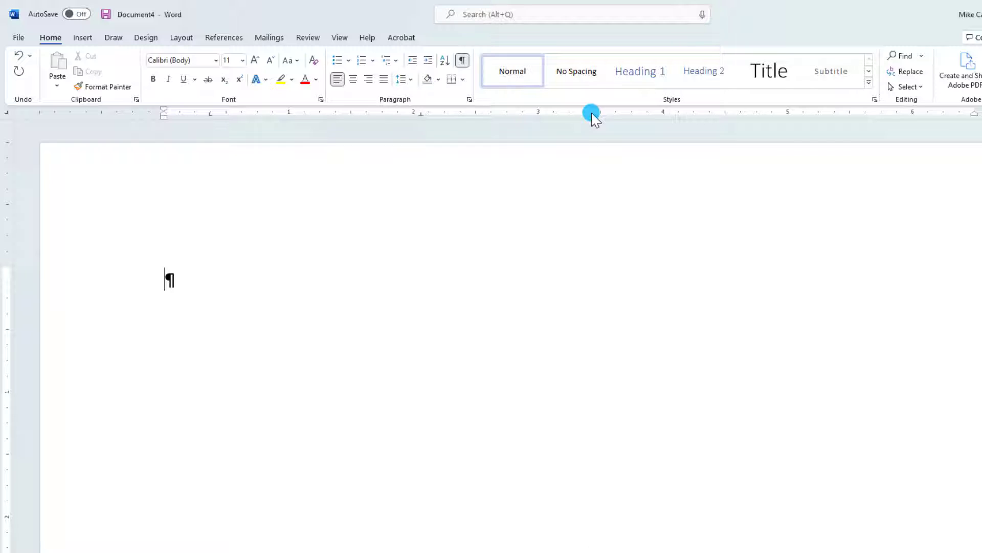
pyautogui.click(7, 114)
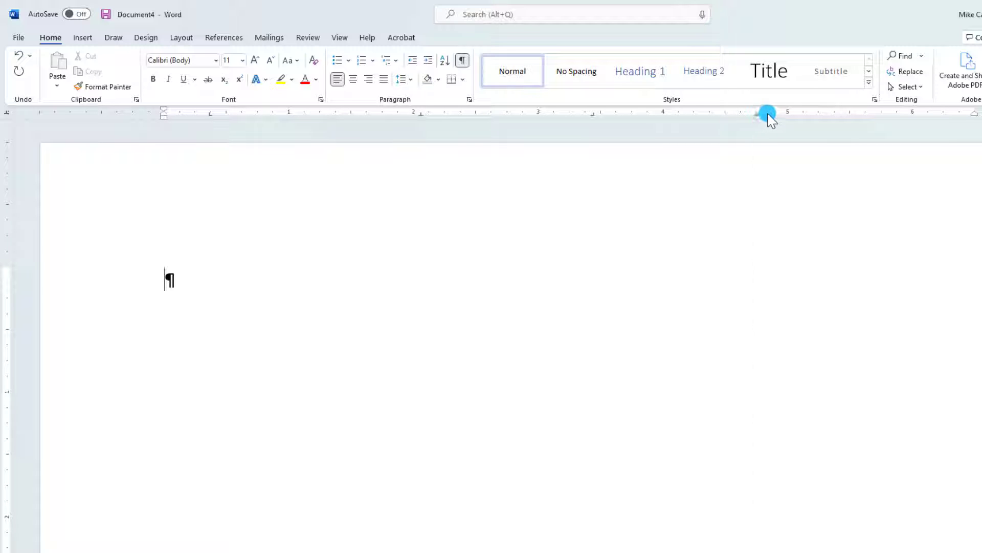
pyautogui.click(758, 114)
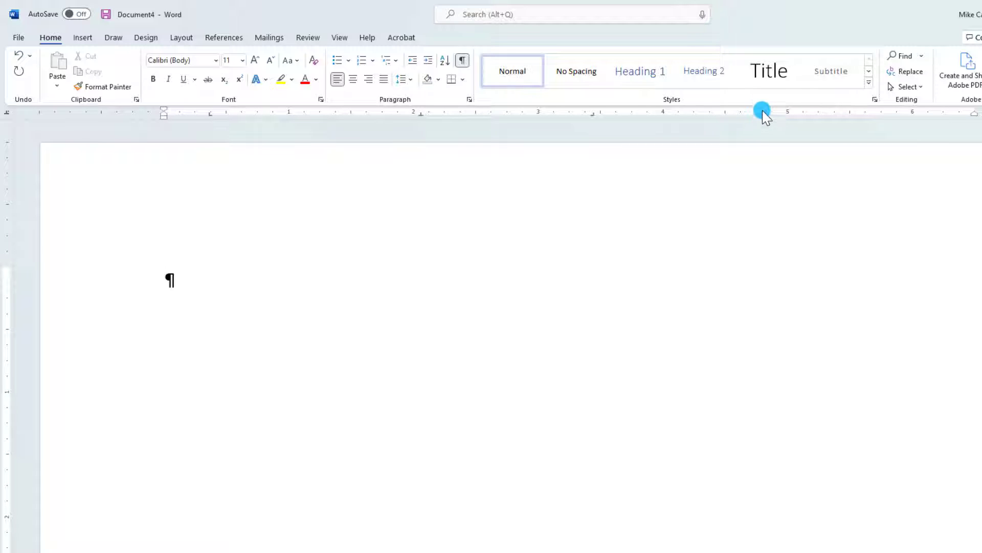
pyautogui.click(11, 113)
pyautogui.click(883, 113)
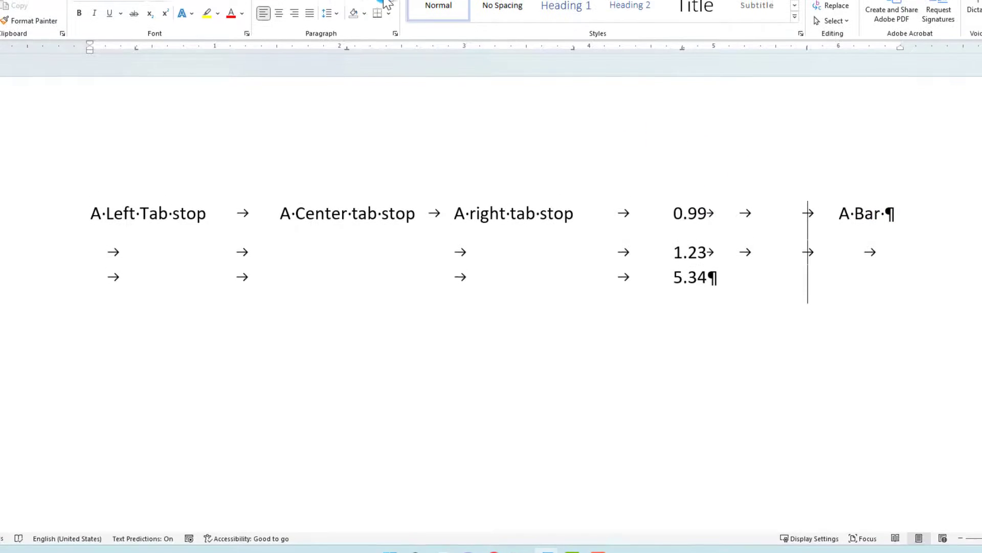
# Step: Hide the paragraph and tab formatting marks
pyautogui.click(387, 36)
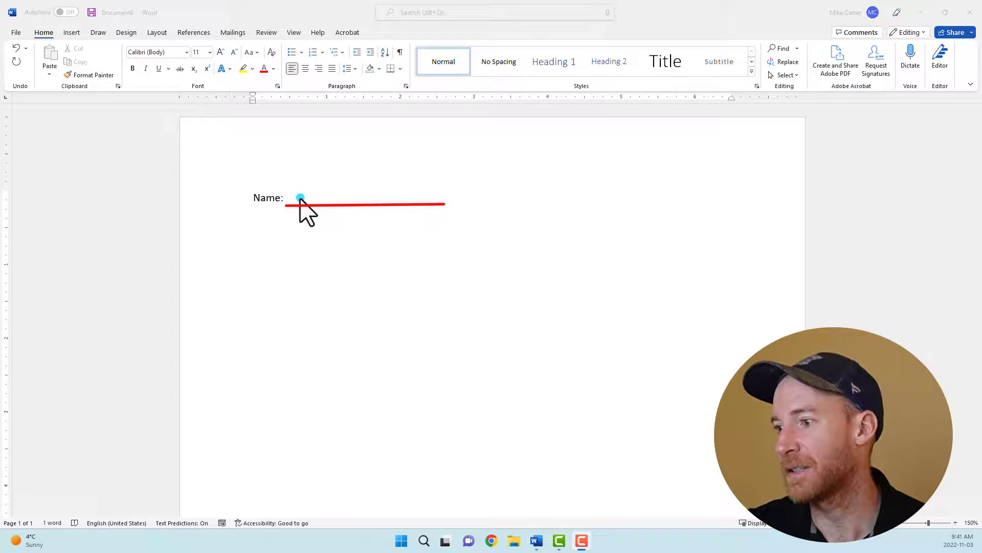
# Step: Put the caret after Name: and set a left tab stop at 3.5 inches
pyautogui.click(294, 198)
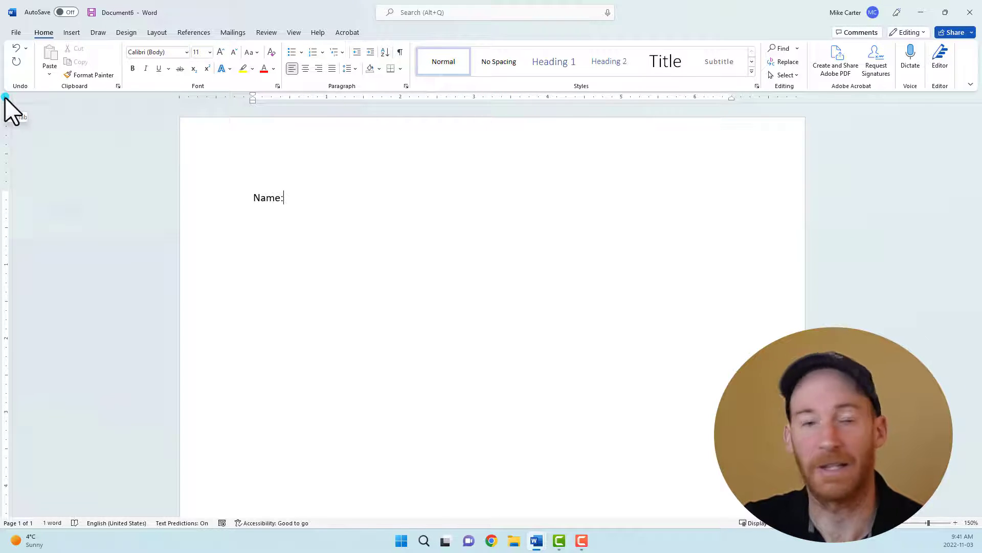
pyautogui.click(511, 97)
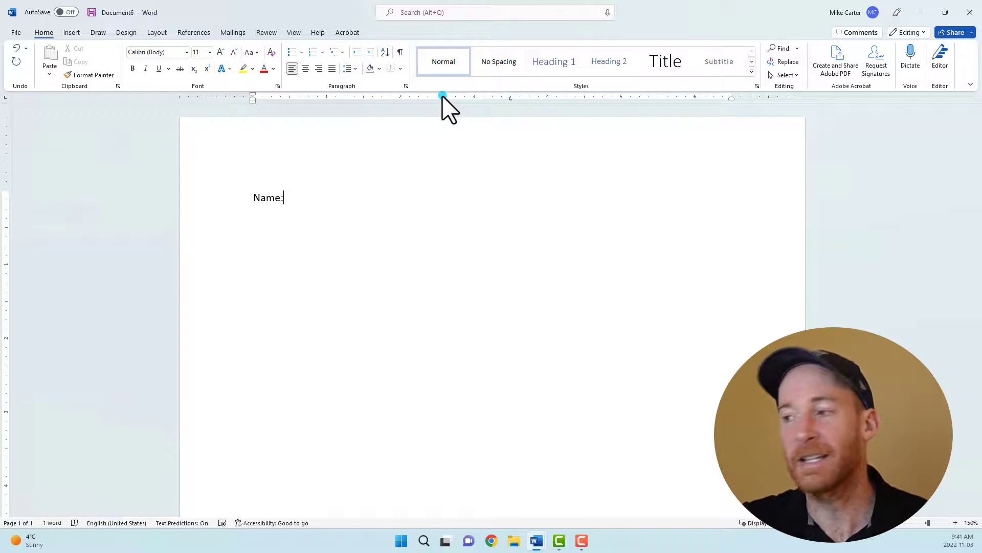
# Step: Give the 3.5" tab stop underline leader 4 in the Tabs dialog, then tab after Name:
pyautogui.click(406, 85)
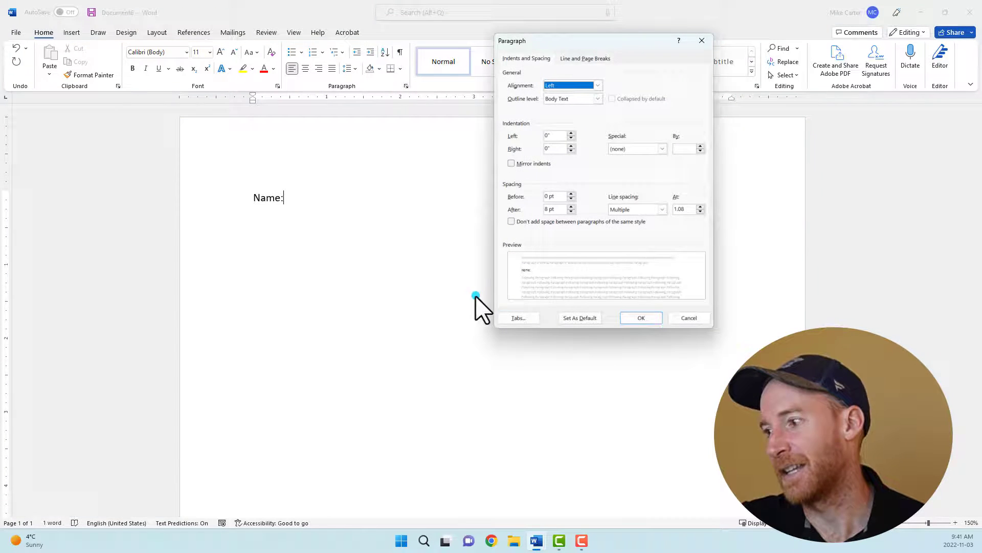
pyautogui.click(519, 318)
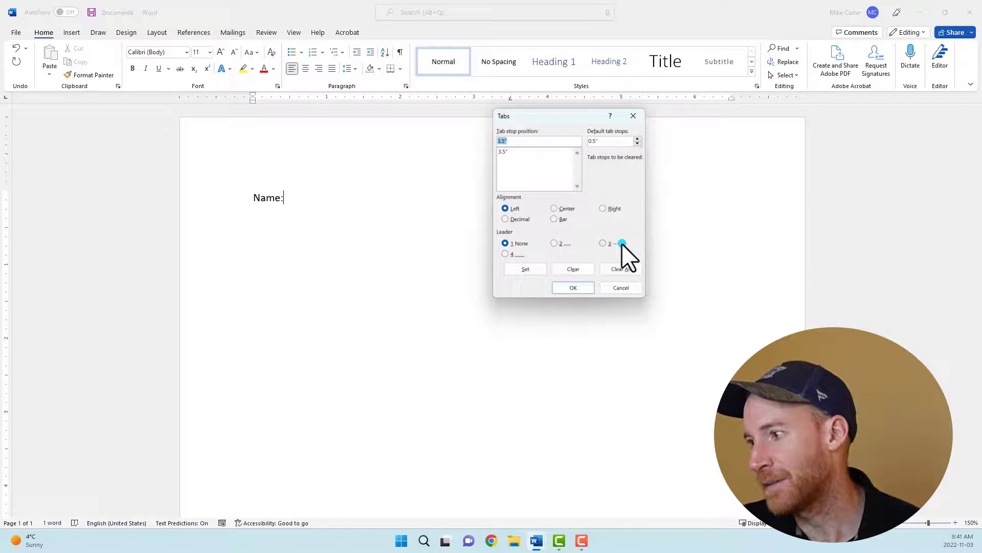
pyautogui.click(505, 254)
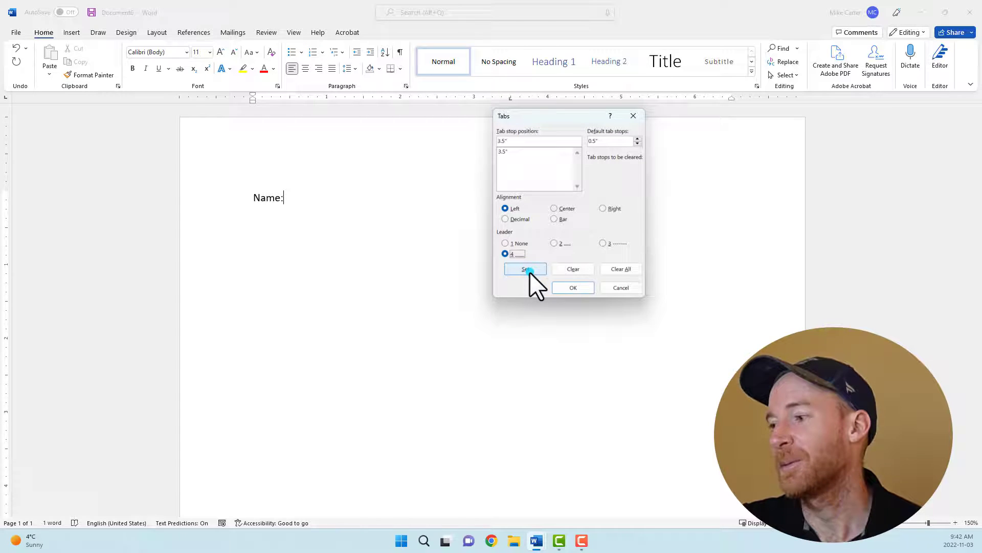
pyautogui.click(504, 149)
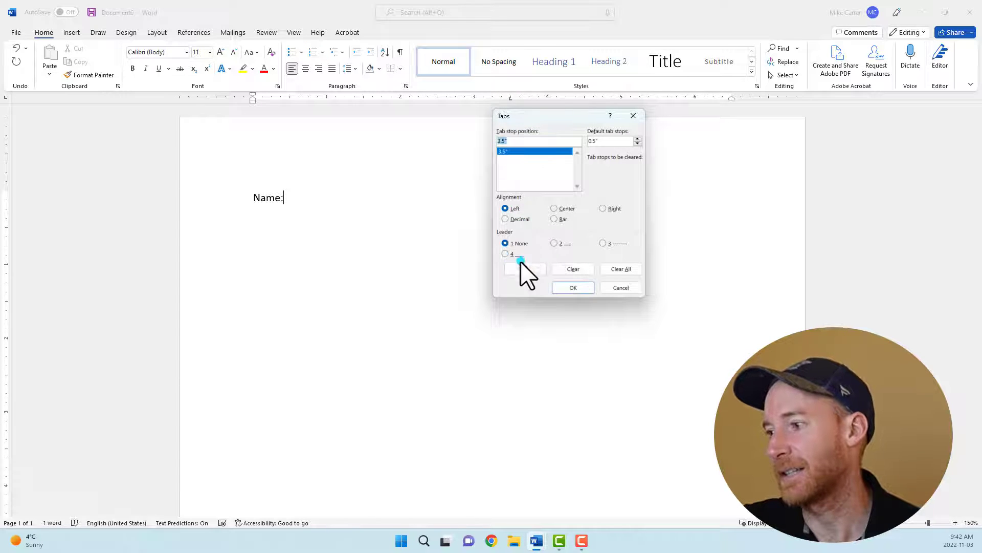
pyautogui.click(505, 253)
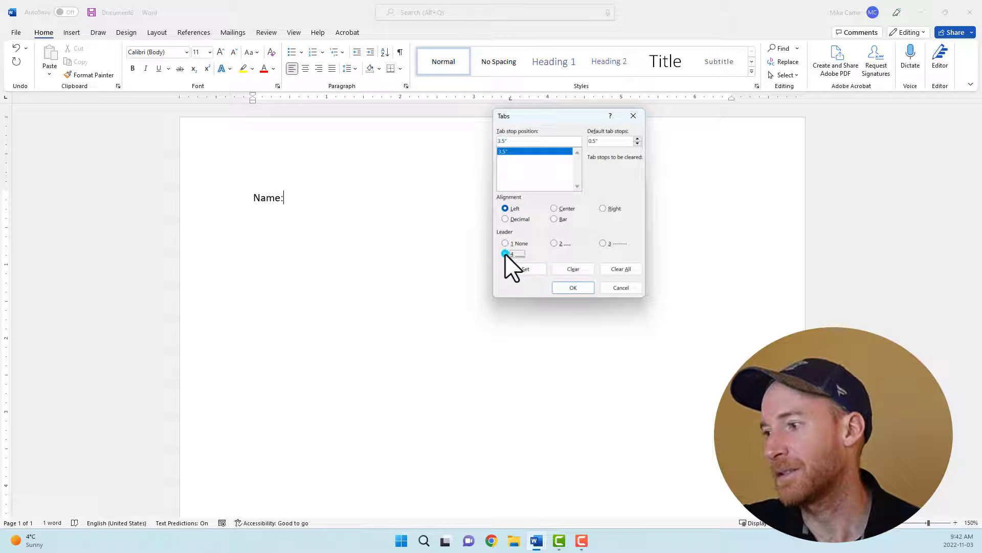
pyautogui.click(539, 270)
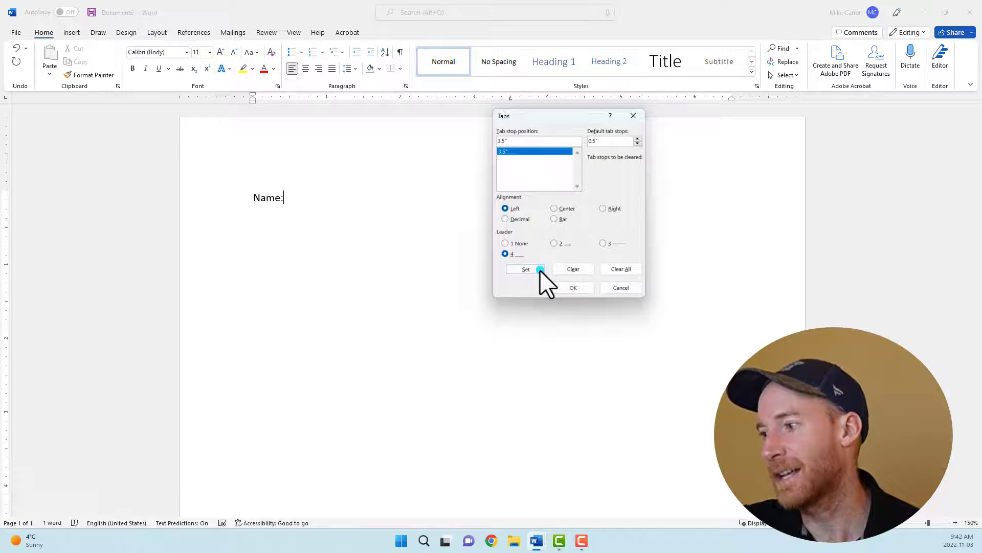
pyautogui.click(574, 288)
pyautogui.press('Tab')
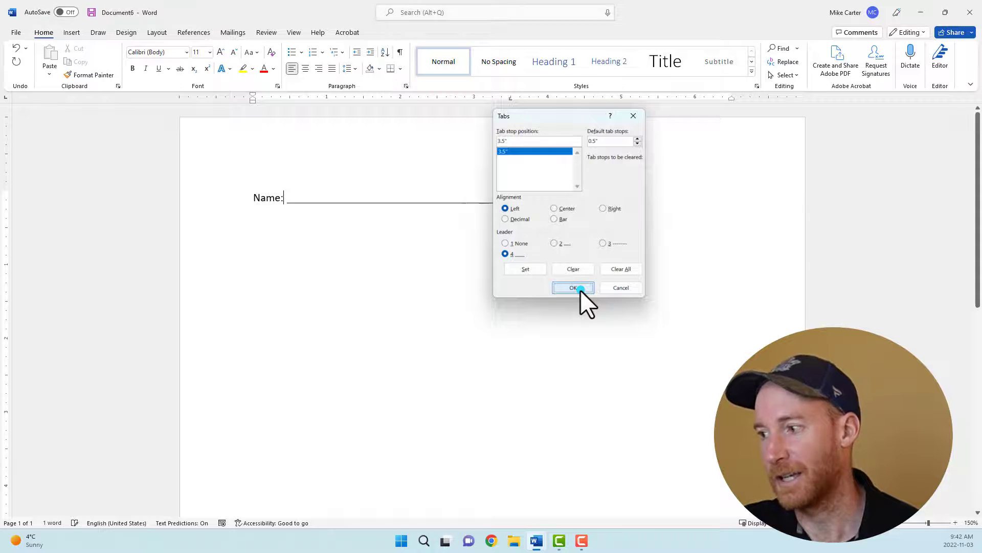
pyautogui.click(509, 199)
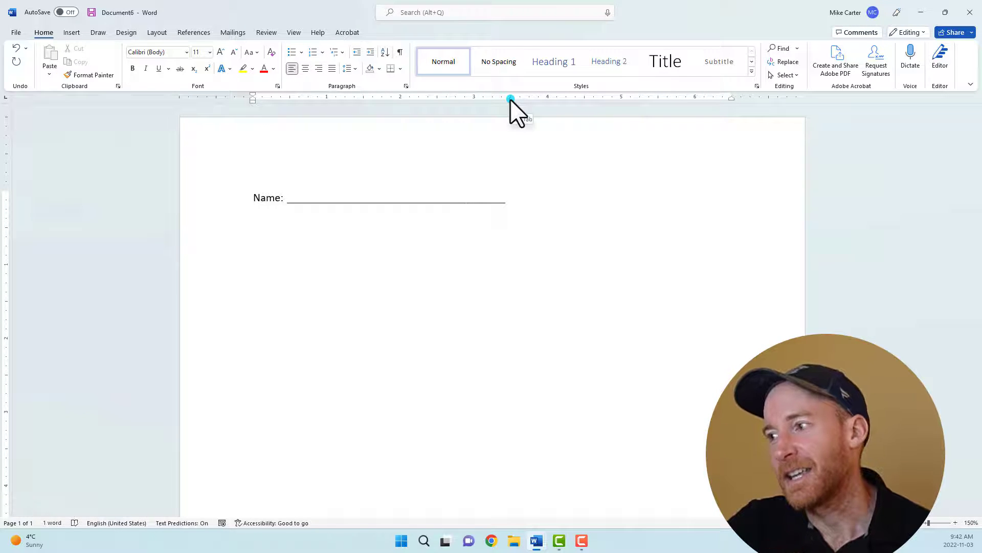
# Step: Drag the underline tab stop further right and type Date: after the Name: blank
pyautogui.moveTo(509, 99); pyautogui.dragTo(542, 100)
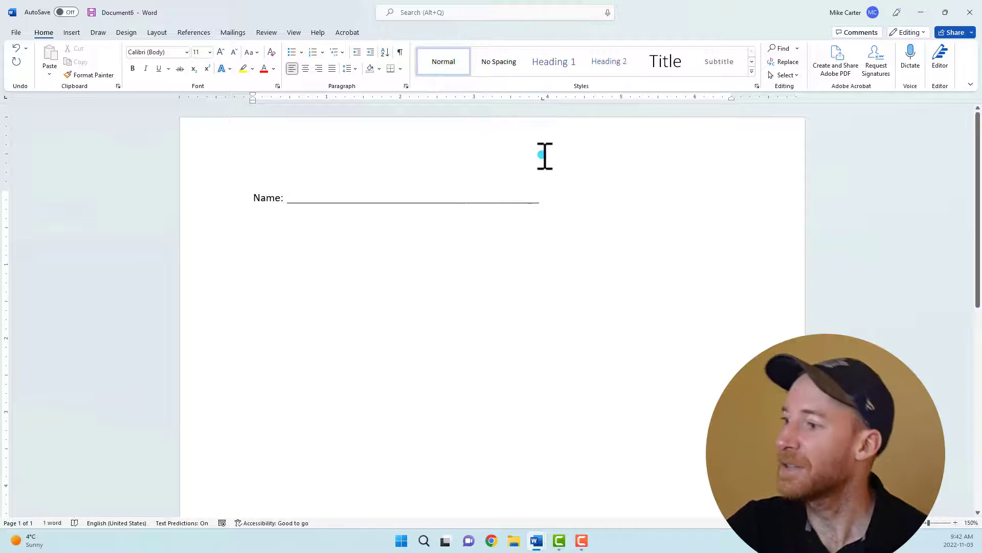
pyautogui.click(553, 200)
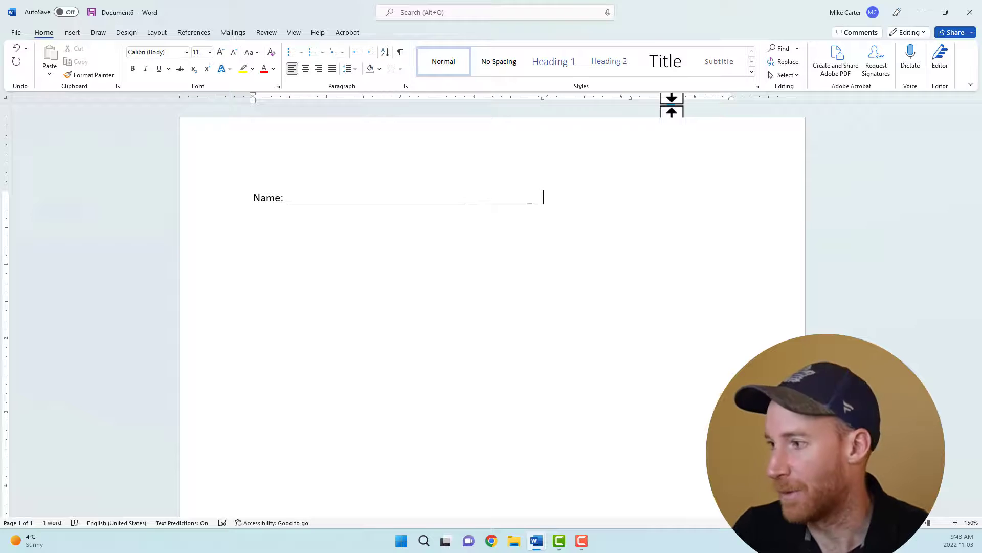
pyautogui.write('Da')
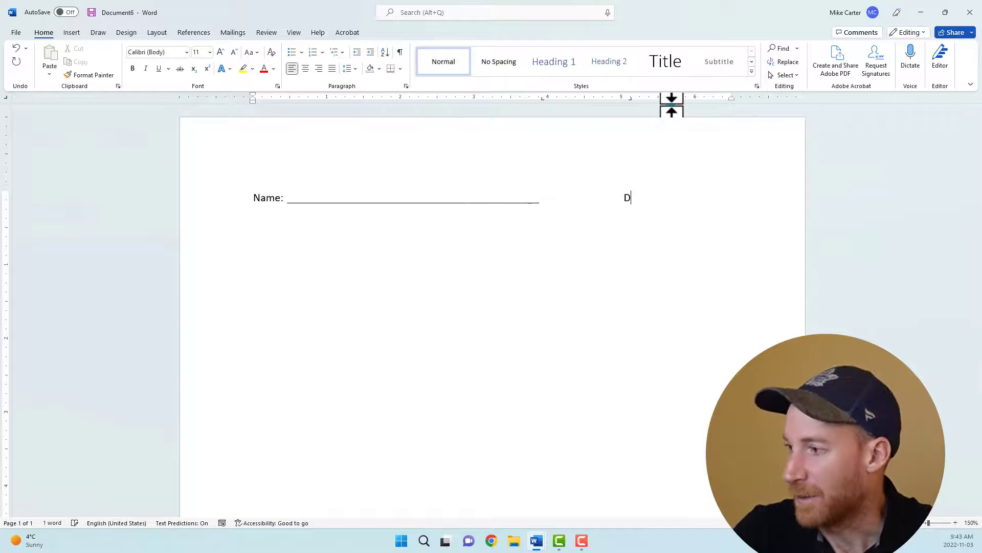
pyautogui.write('te:')
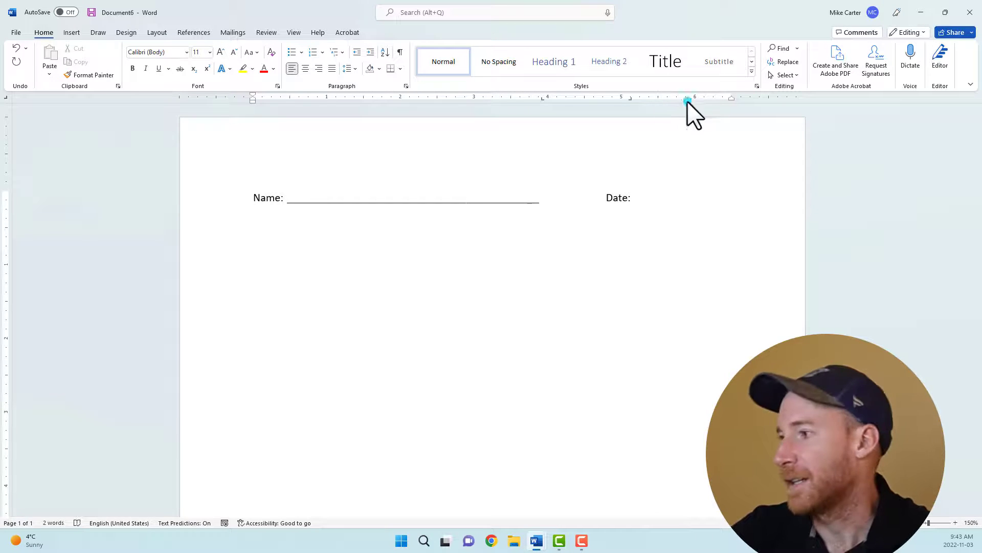
# Step: Give the 6.44" tab stop the underline leader (option 4) and tab after Date: to draw its blank
pyautogui.click(724, 98)
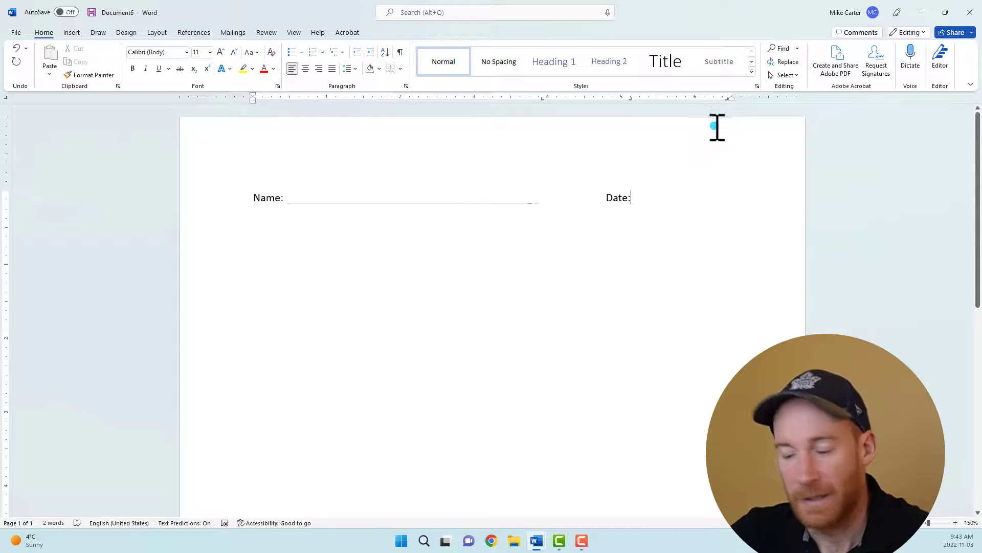
pyautogui.click(406, 86)
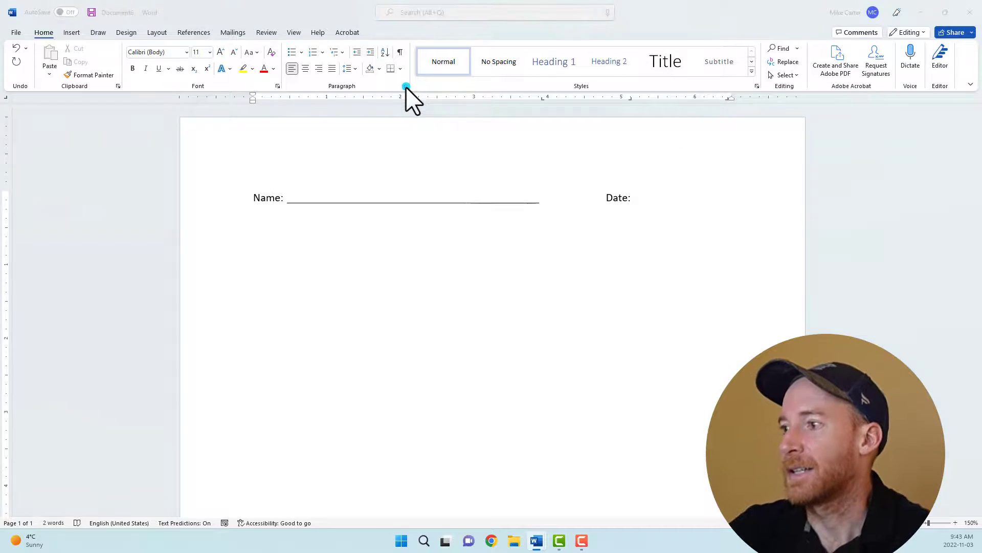
pyautogui.click(529, 318)
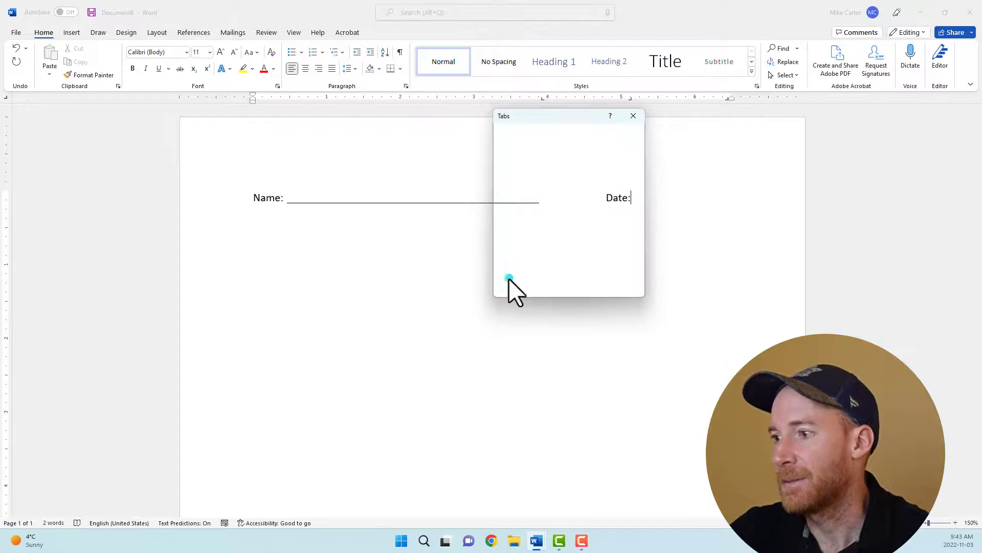
pyautogui.click(508, 167)
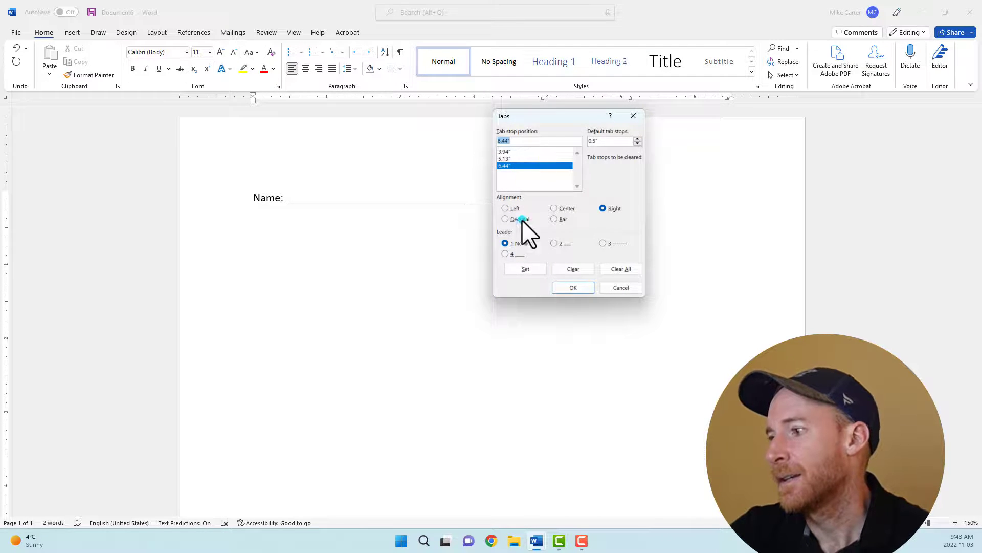
pyautogui.click(505, 255)
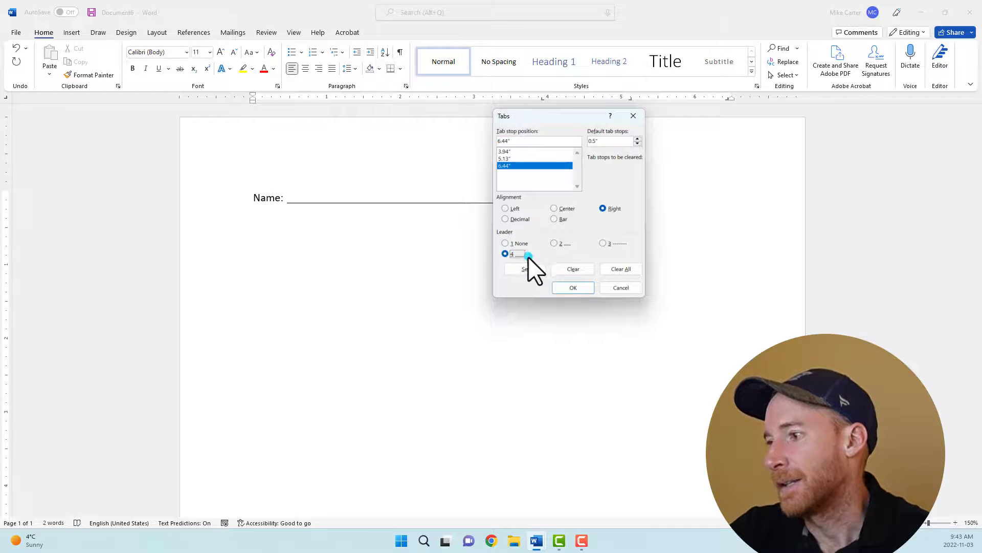
pyautogui.click(527, 268)
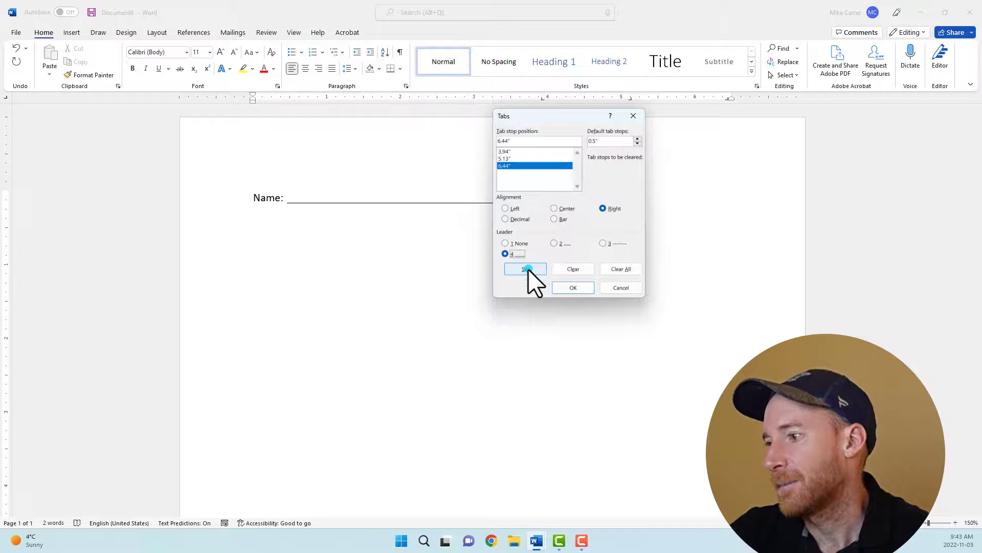
pyautogui.click(566, 283)
pyautogui.press('Tab')
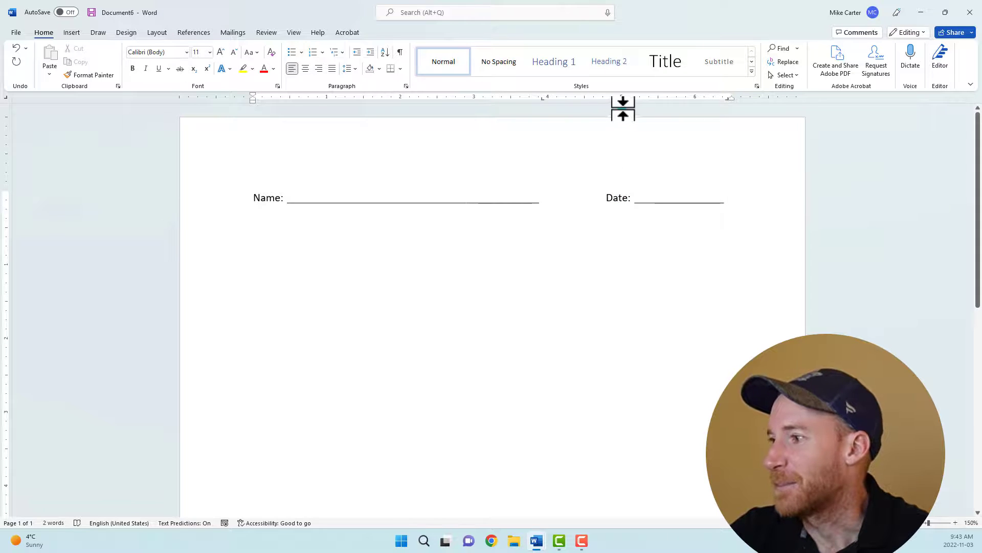
# Step: Drag the right tab stop left to lengthen the Date: blank, then start a new line
pyautogui.moveTo(630, 100); pyautogui.dragTo(593, 99)
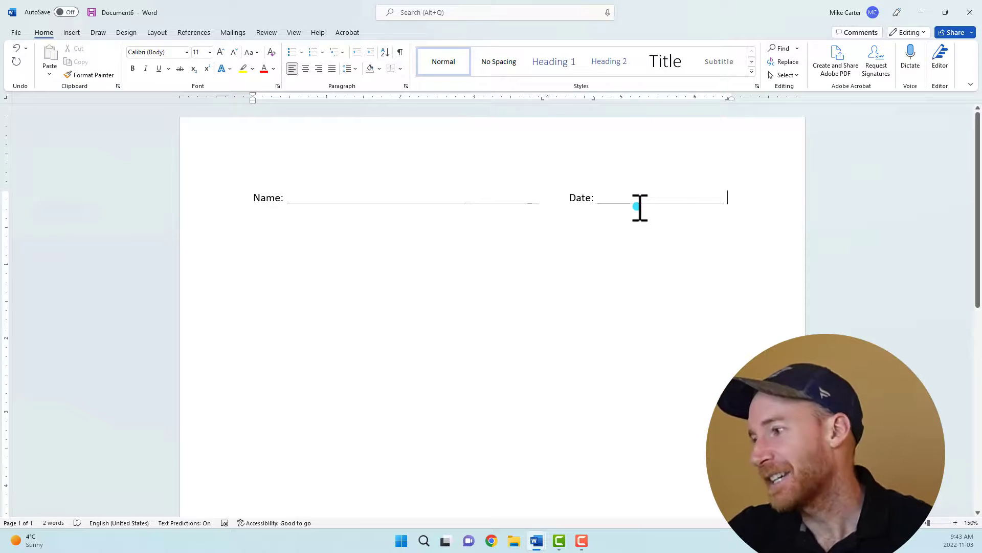
pyautogui.press('Return')
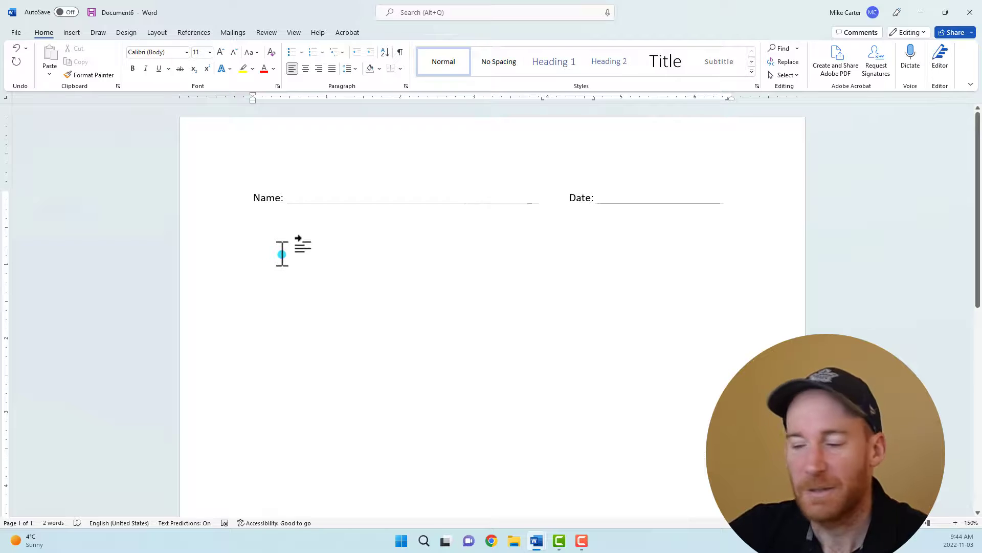
# Step: Type 1 for the first answer line and remove trial tab stops from the ruler
pyautogui.write('1')
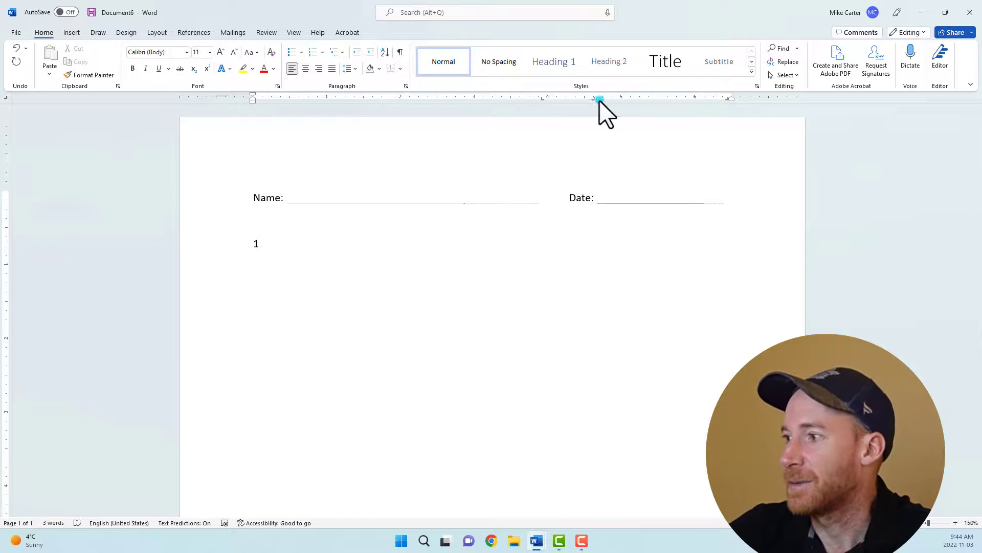
pyautogui.click(539, 101)
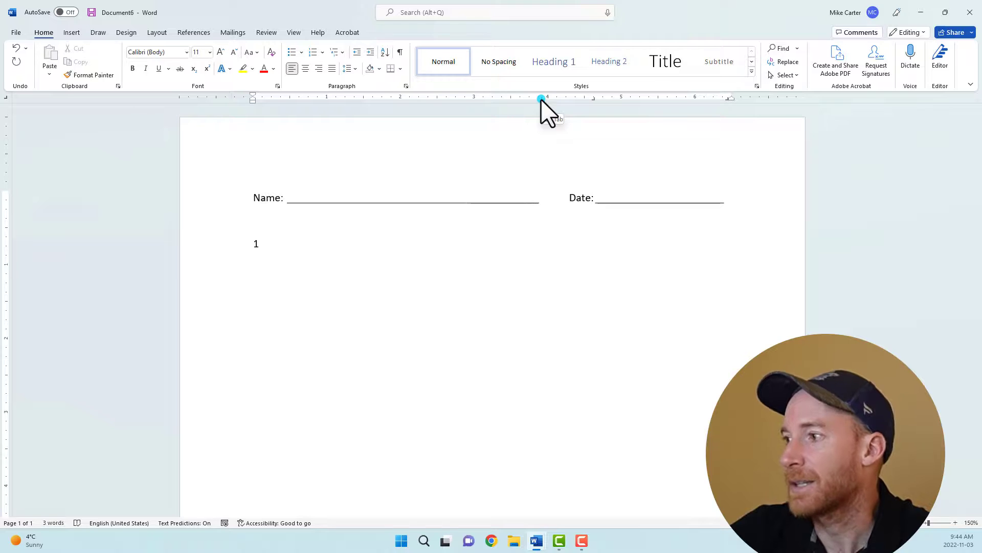
pyautogui.moveTo(542, 100); pyautogui.dragTo(861, 166)
pyautogui.click(565, 87)
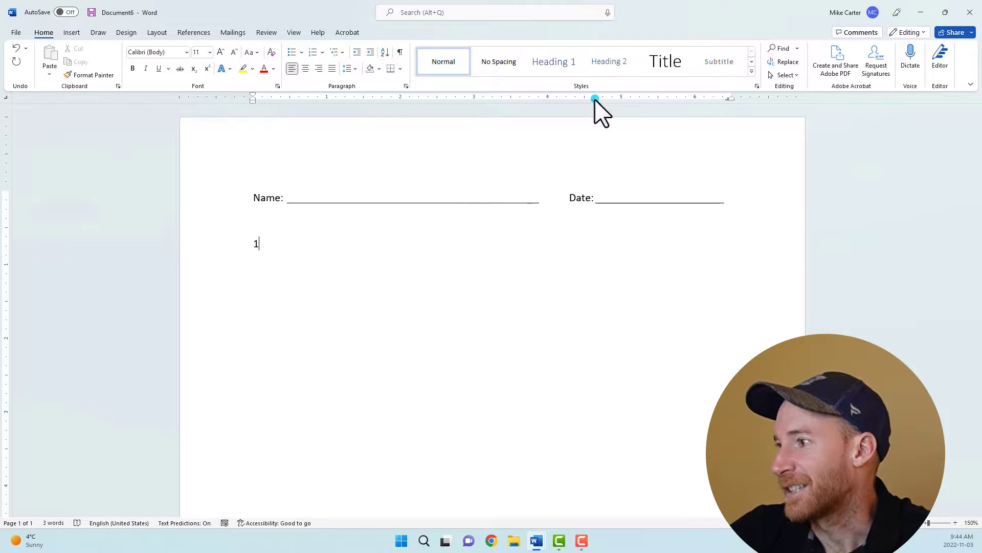
pyautogui.moveTo(595, 100); pyautogui.dragTo(860, 170)
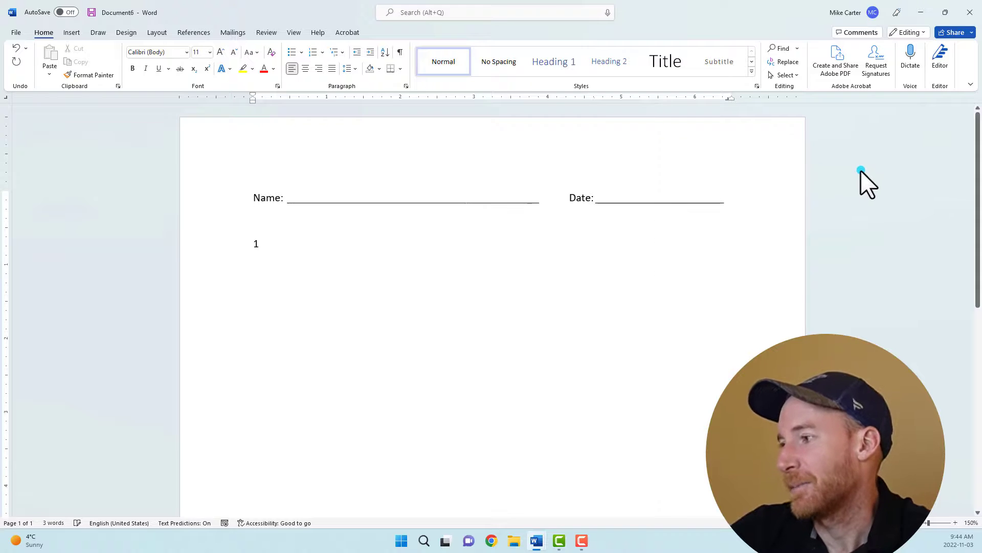
pyautogui.moveTo(724, 97); pyautogui.dragTo(876, 200)
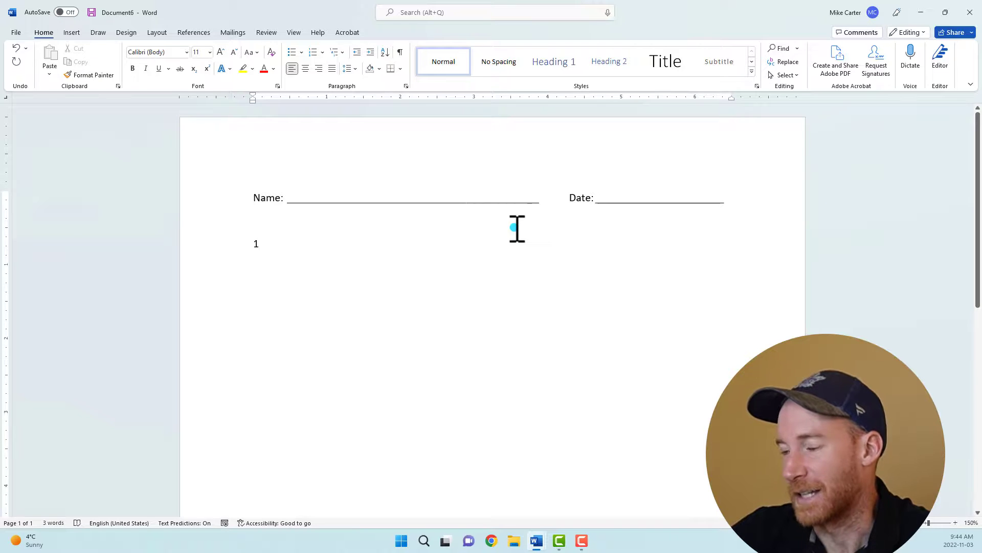
pyautogui.click(421, 221)
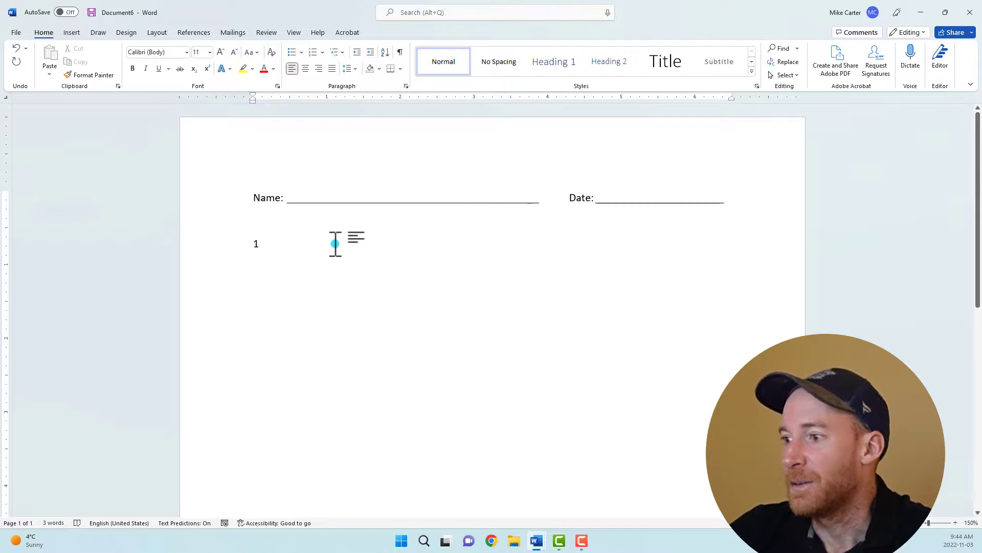
pyautogui.click(461, 223)
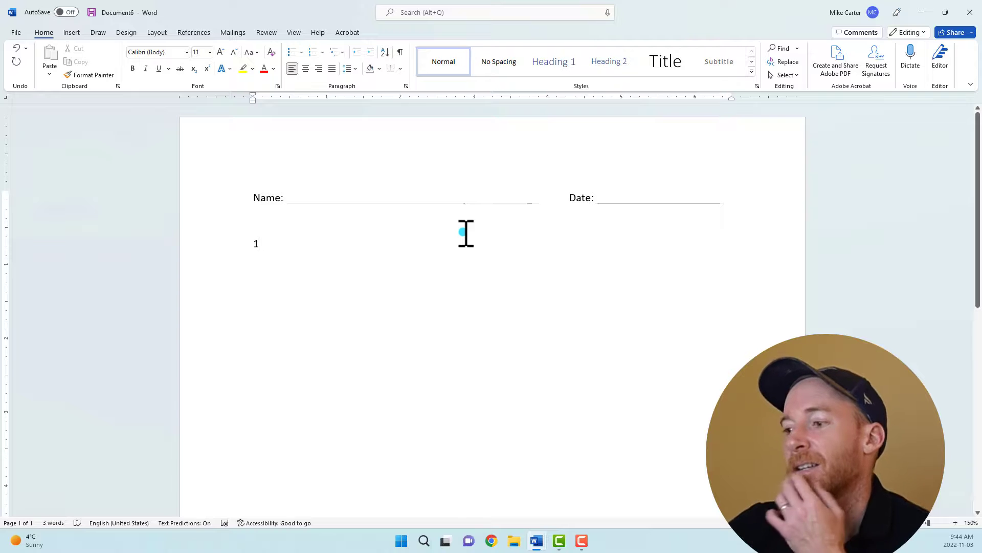
# Step: Add a tab stop at 4.5 inches for line 1
pyautogui.click(295, 244)
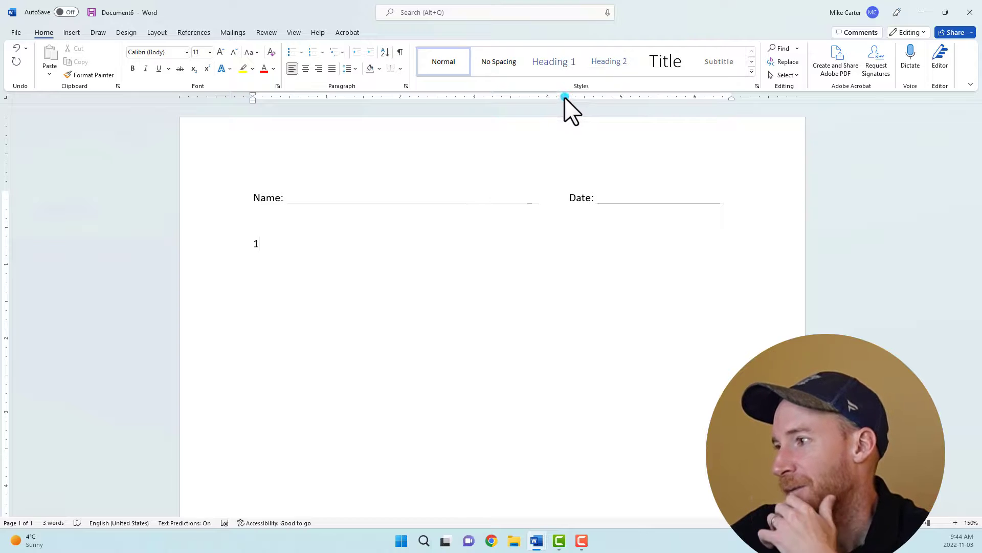
pyautogui.click(584, 97)
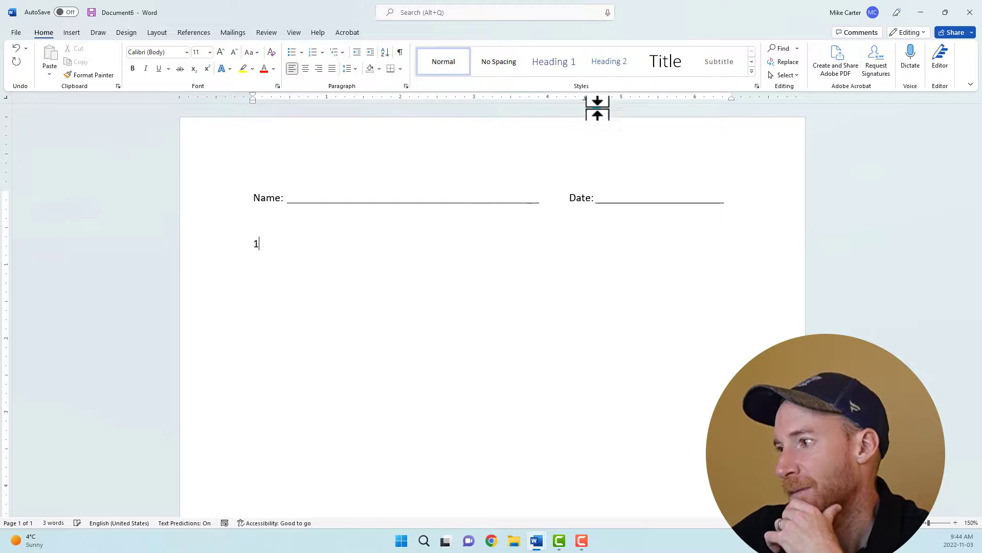
pyautogui.click(582, 98)
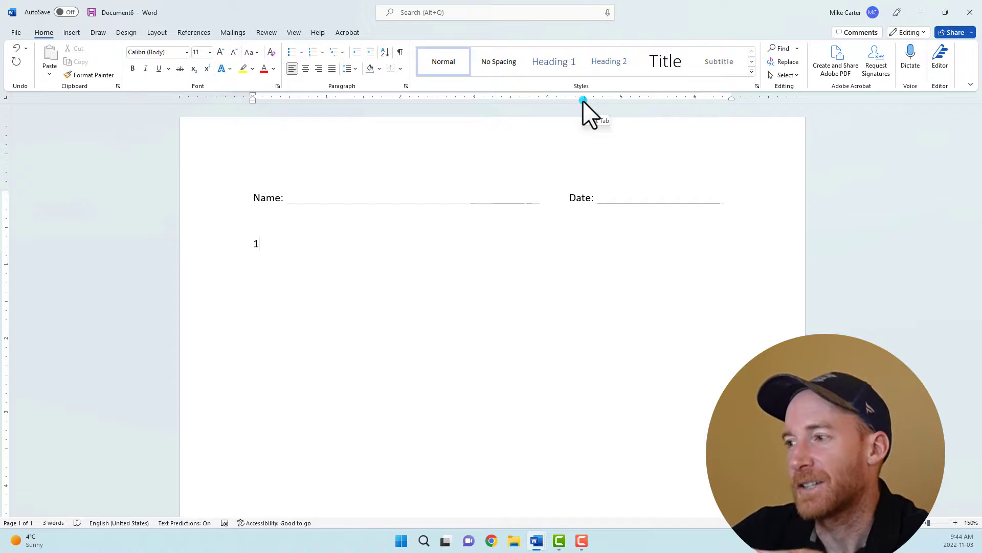
# Step: Give the 4.5" tab stop a dotted leader (option 2) in the Tabs dialog
pyautogui.click(462, 99)
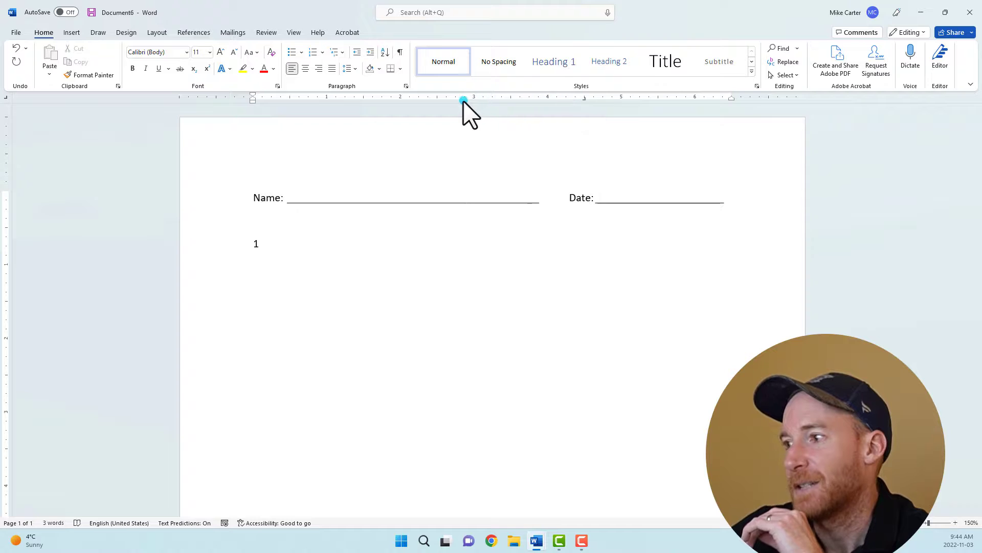
pyautogui.click(406, 88)
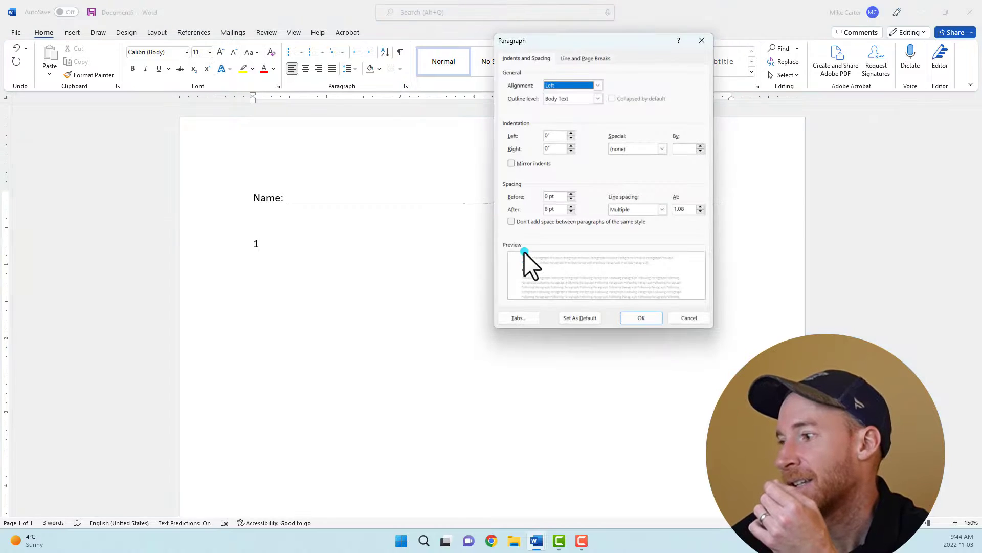
pyautogui.click(520, 317)
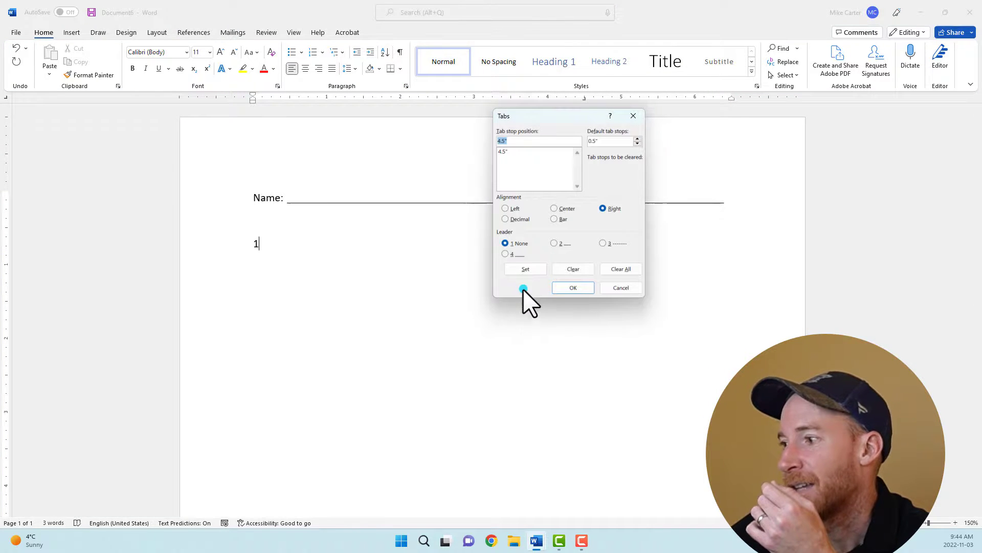
pyautogui.click(555, 243)
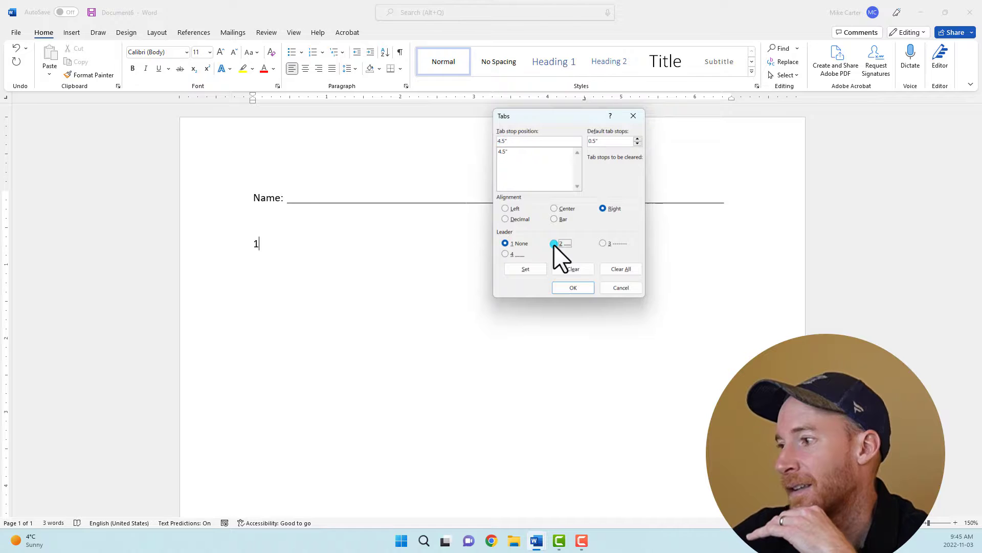
pyautogui.click(526, 269)
pyautogui.click(572, 288)
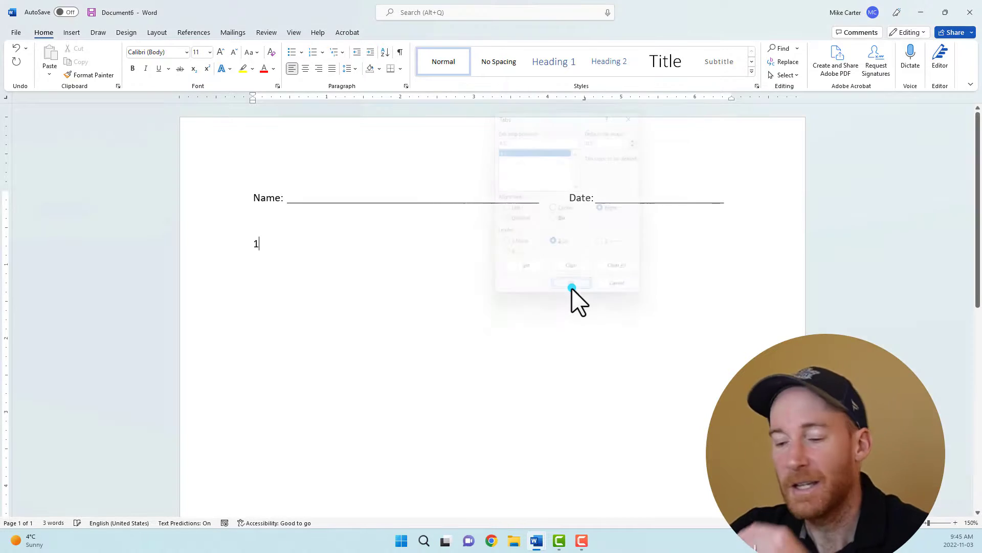
# Step: Add dotted leaders after 1 and after a new line numbered 2
pyautogui.click(359, 245)
pyautogui.press('Tab')
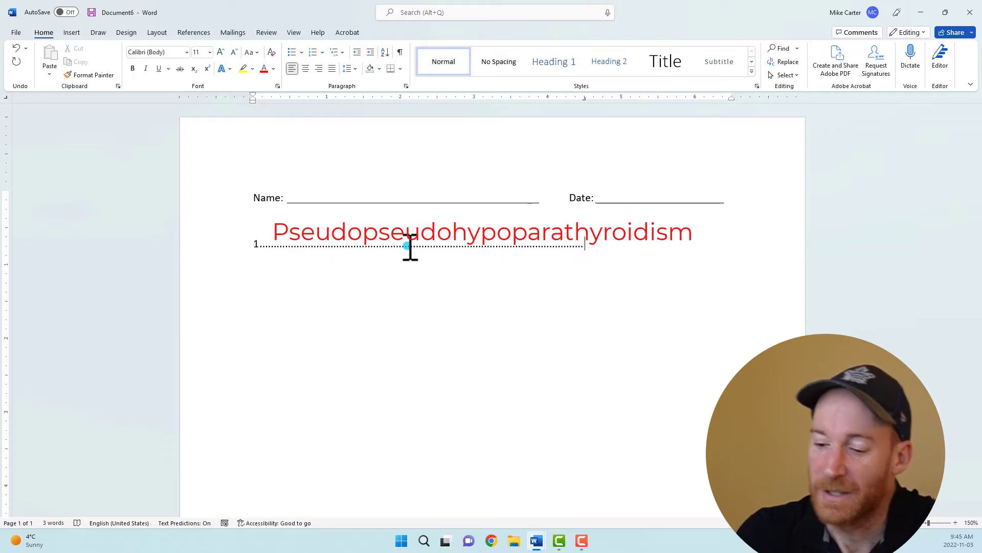
pyautogui.press('Return')
pyautogui.write('2.')
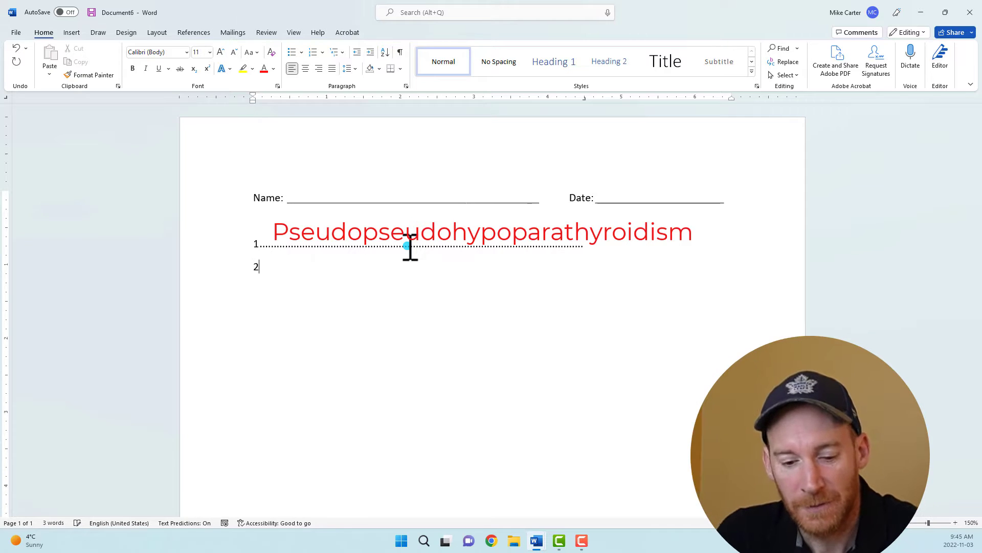
pyautogui.press('Tab')
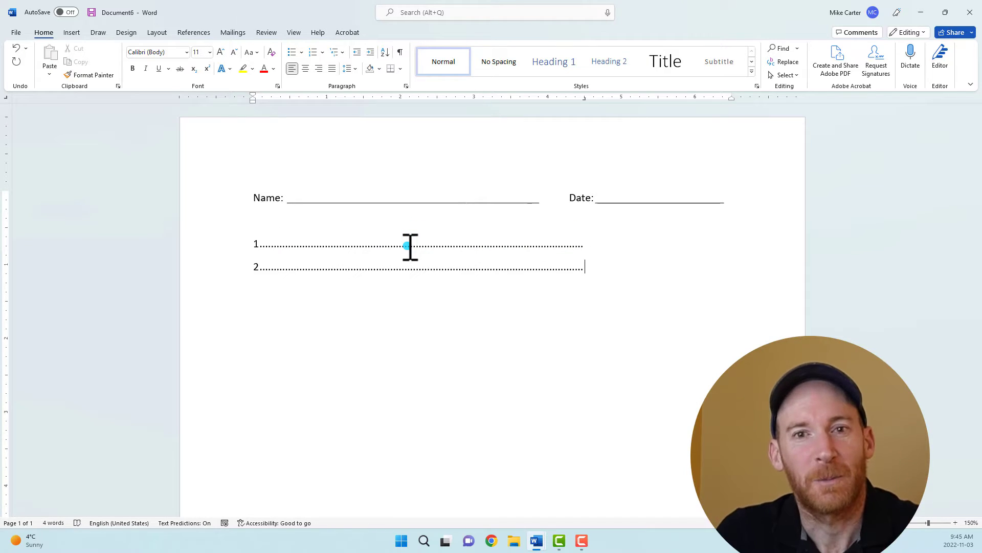